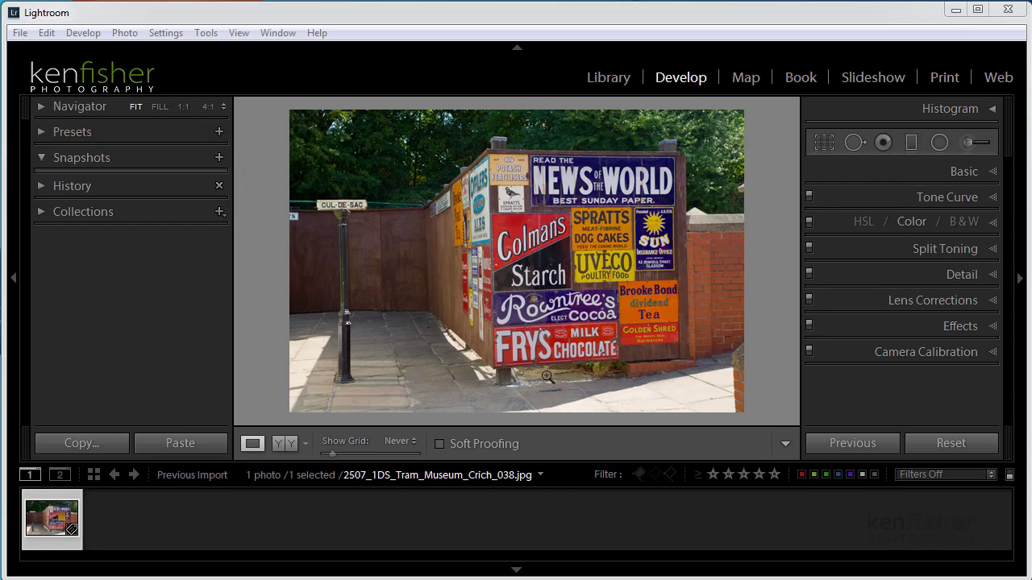
# Expand the edit history and crop the photo to the advertising wall, cutting out the cul-de-sac signpost and the opposite edge.
pyautogui.click(42, 186)
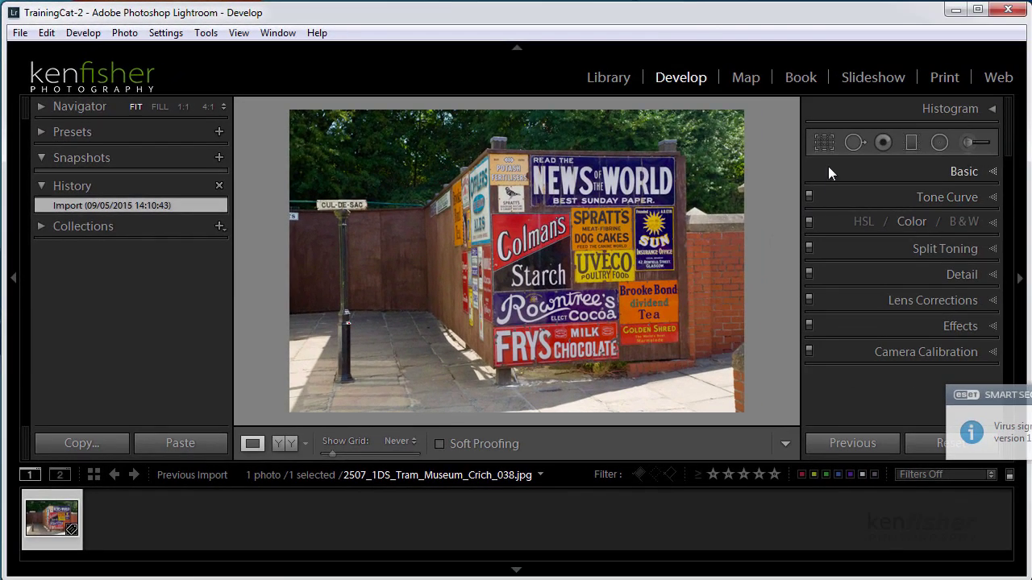
pyautogui.click(823, 142)
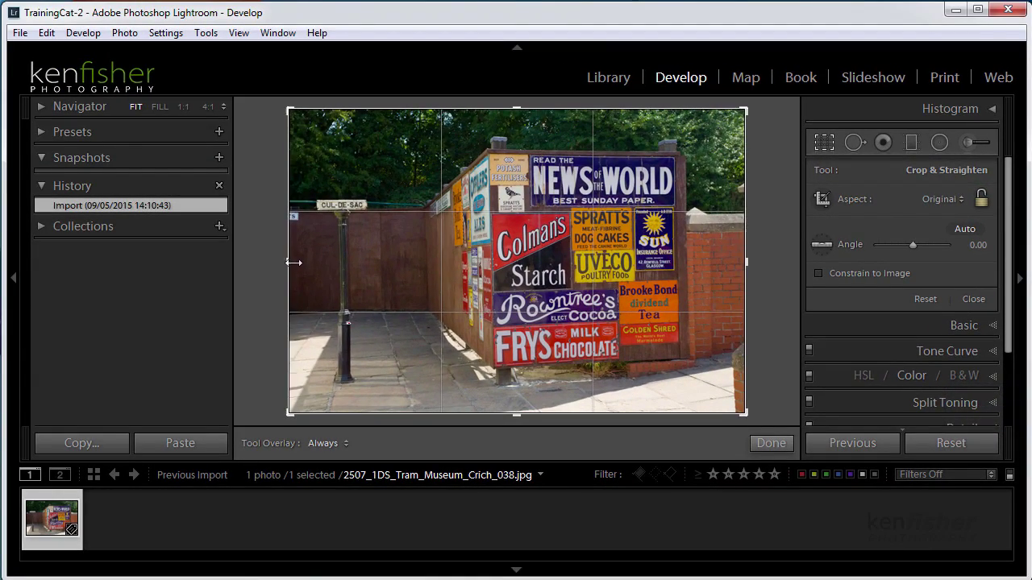
pyautogui.moveTo(143, 269); pyautogui.dragTo(216, 270)
pyautogui.moveTo(349, 264); pyautogui.dragTo(351, 264)
pyautogui.moveTo(523, 262); pyautogui.dragTo(538, 265)
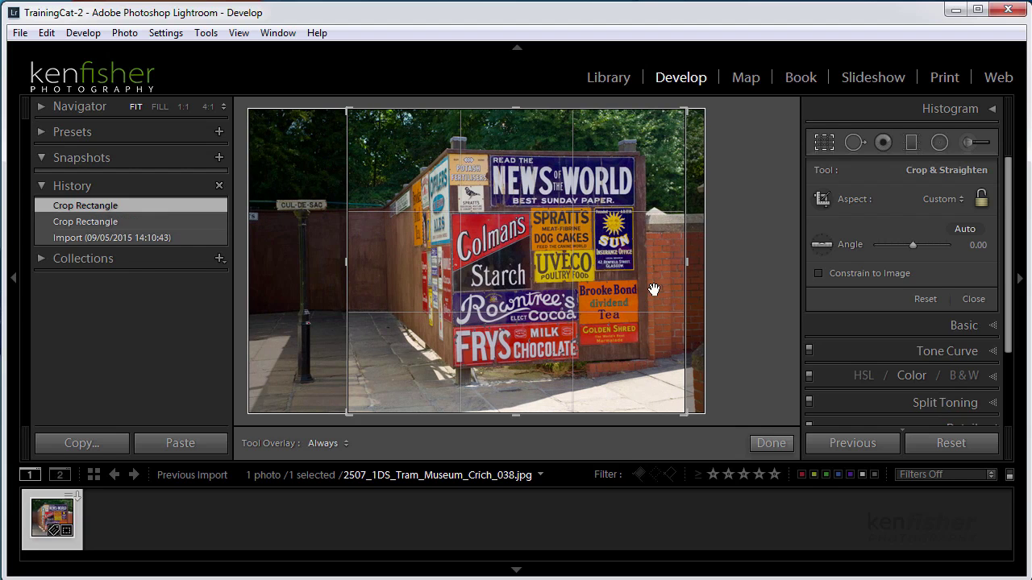
pyautogui.press('Return')
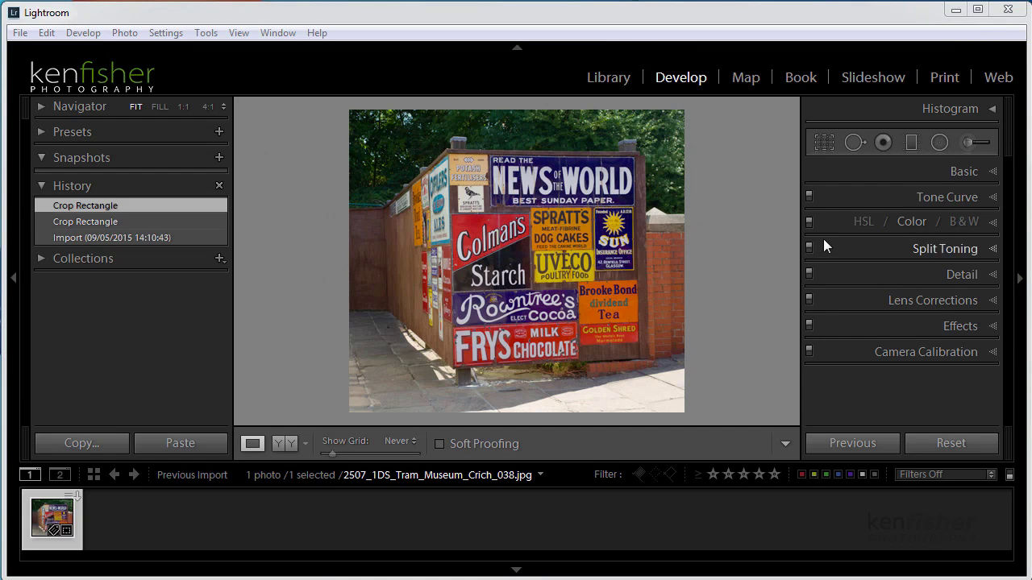
# Convert the cropped photo to black and white with the automatic Black & White Mix.
pyautogui.click(968, 221)
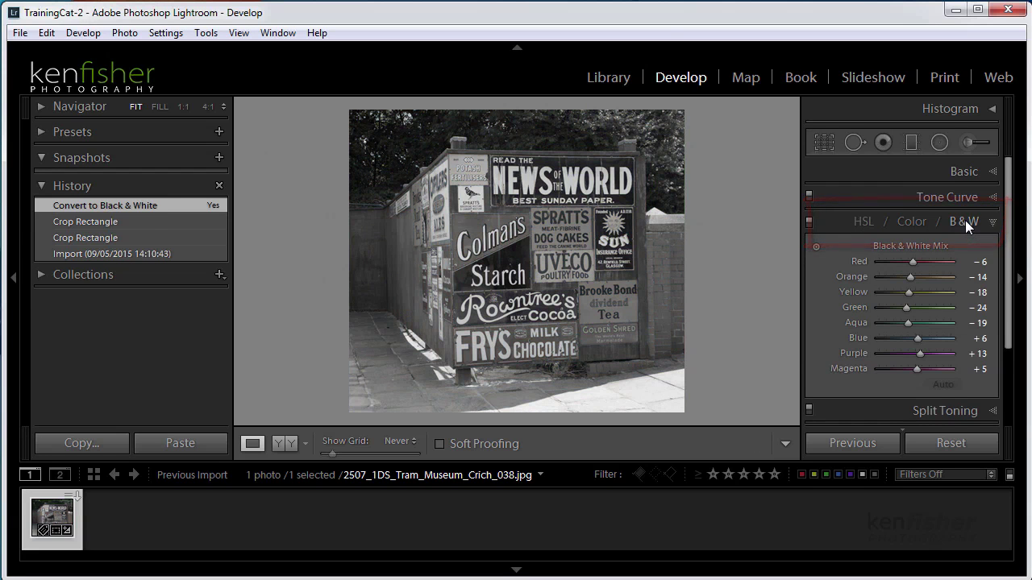
pyautogui.click(965, 220)
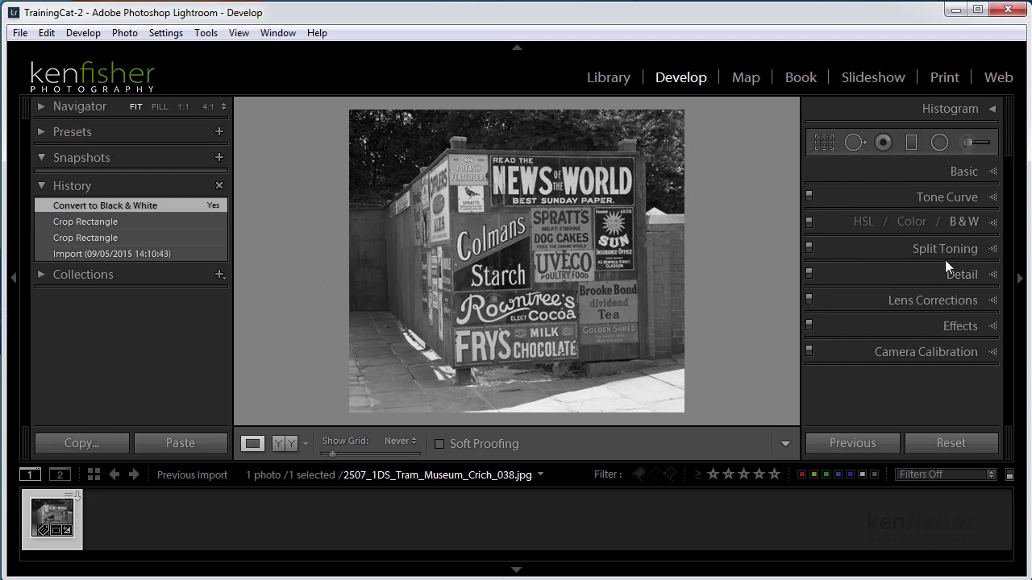
# Tint the highlights sepia with split toning, using hue 45 and saturation 88.
pyautogui.click(997, 252)
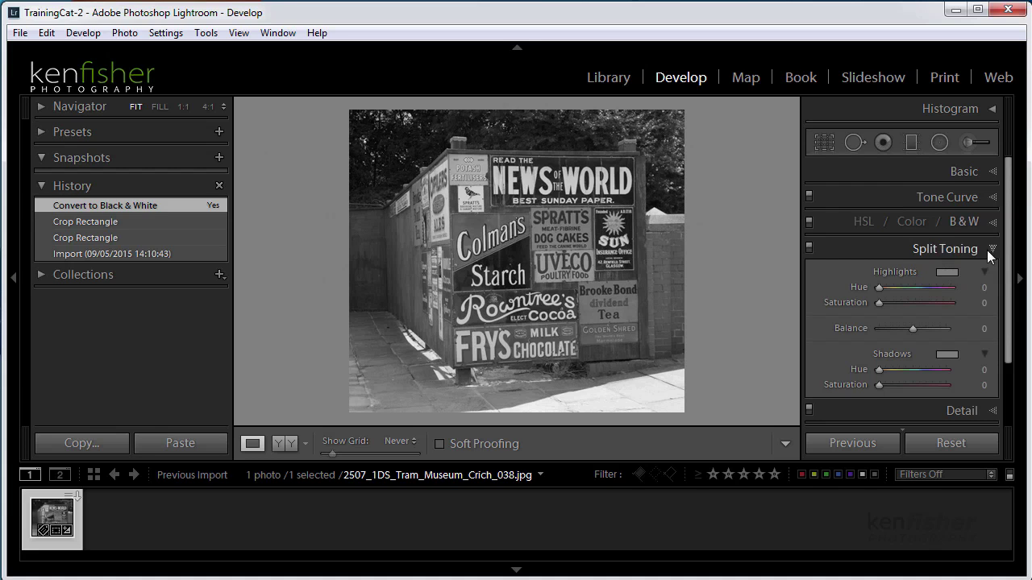
pyautogui.click(947, 273)
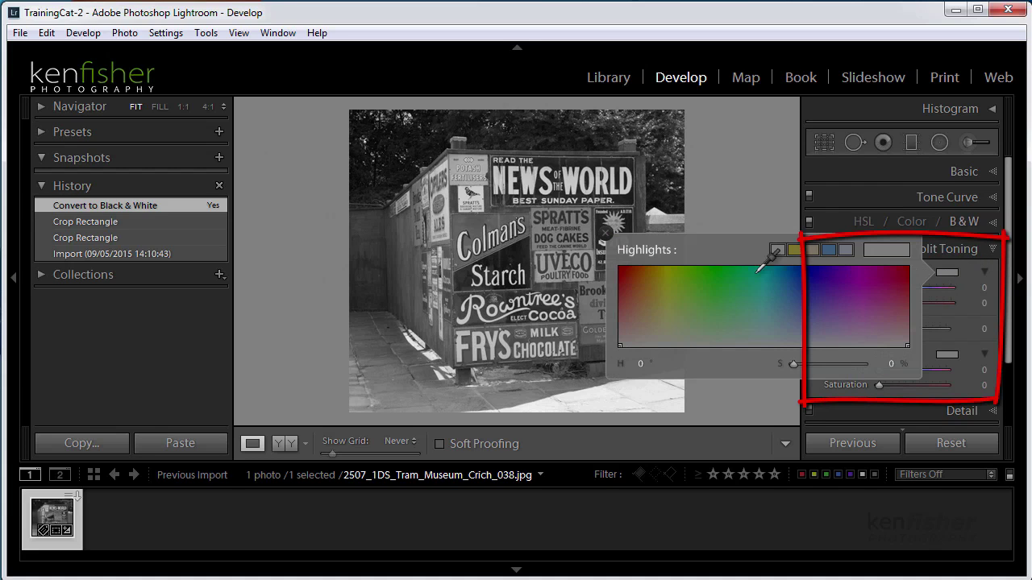
pyautogui.click(657, 280)
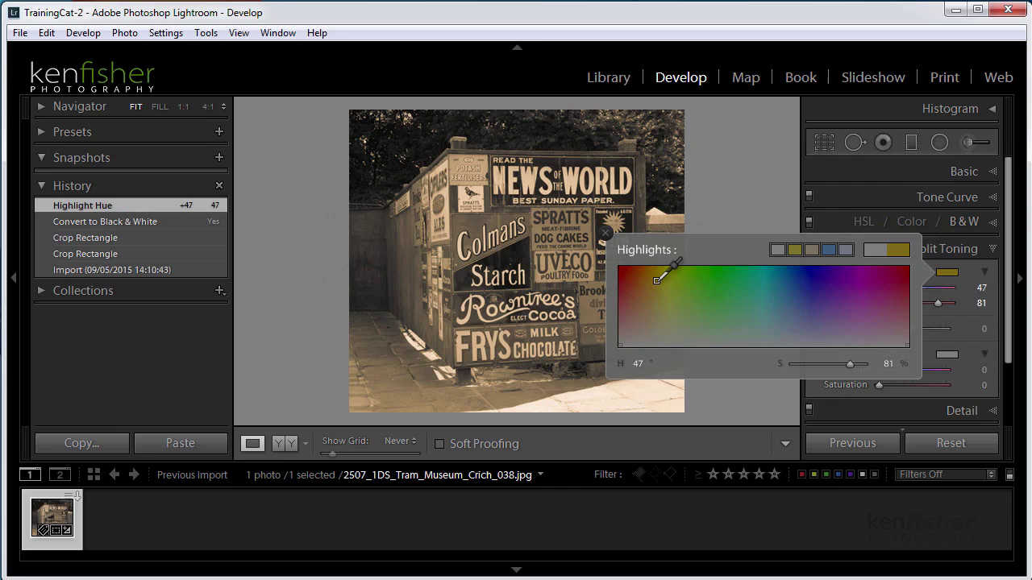
pyautogui.moveTo(657, 280); pyautogui.dragTo(654, 275)
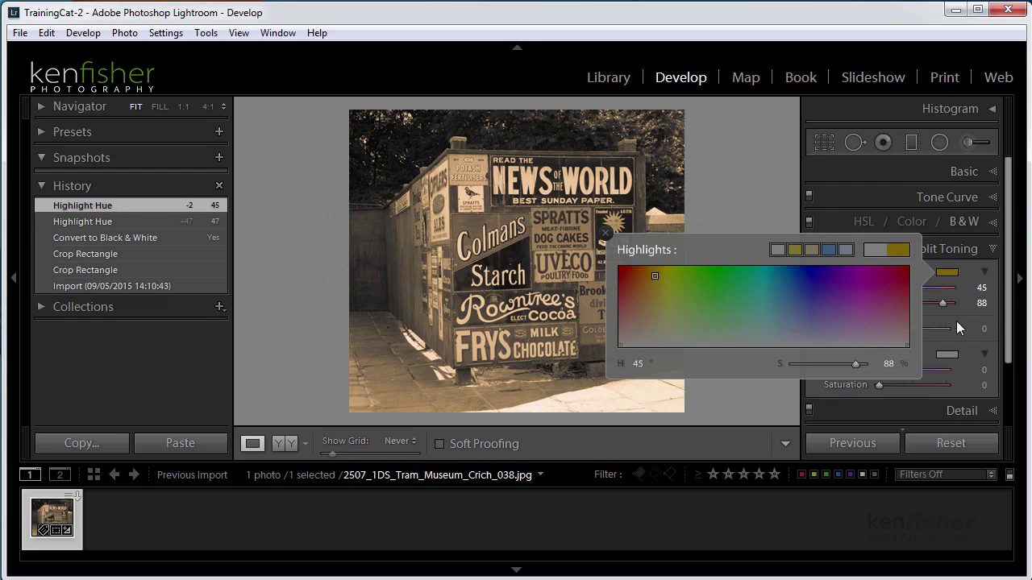
pyautogui.click(964, 321)
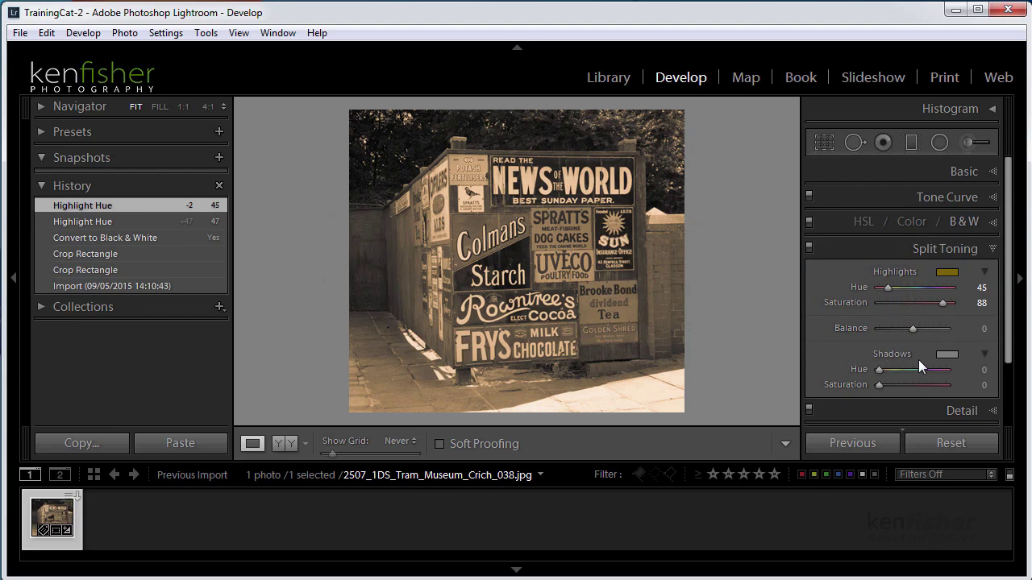
# Tint the shadows with split toning at hue 41 and saturation 56, and set the split toning balance to -36.
pyautogui.click(947, 354)
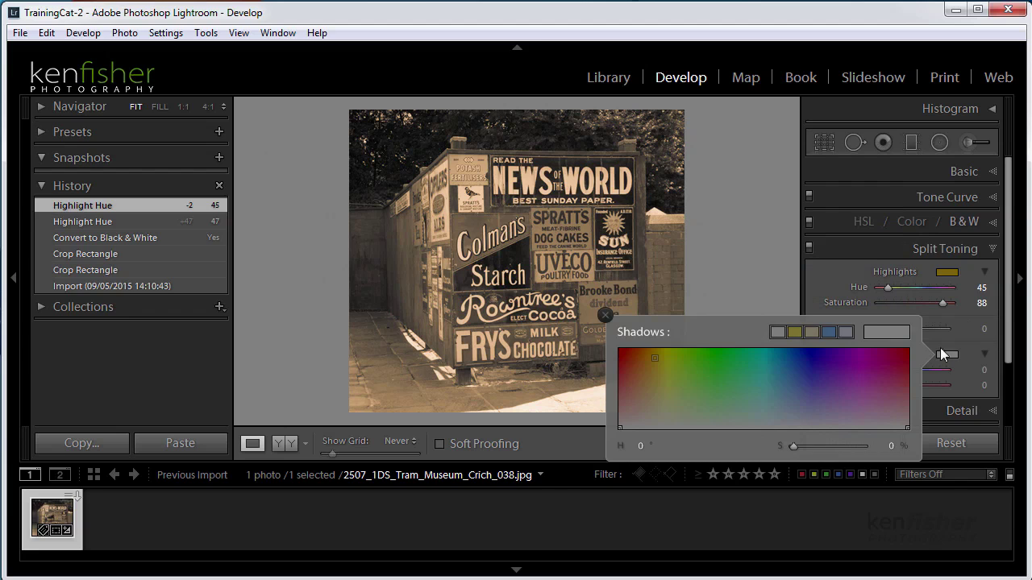
pyautogui.click(656, 374)
pyautogui.moveTo(656, 374); pyautogui.dragTo(651, 383)
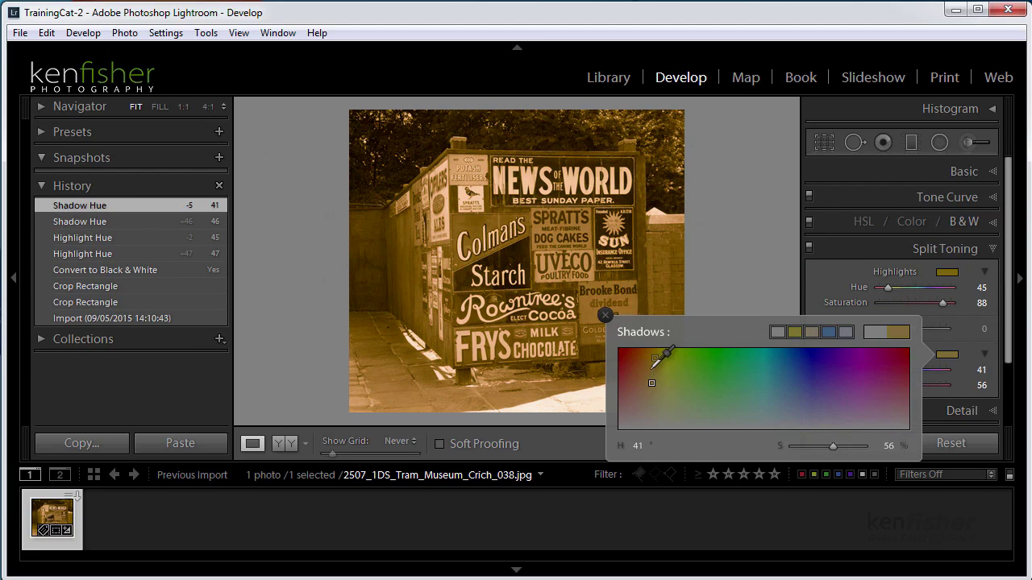
pyautogui.click(778, 271)
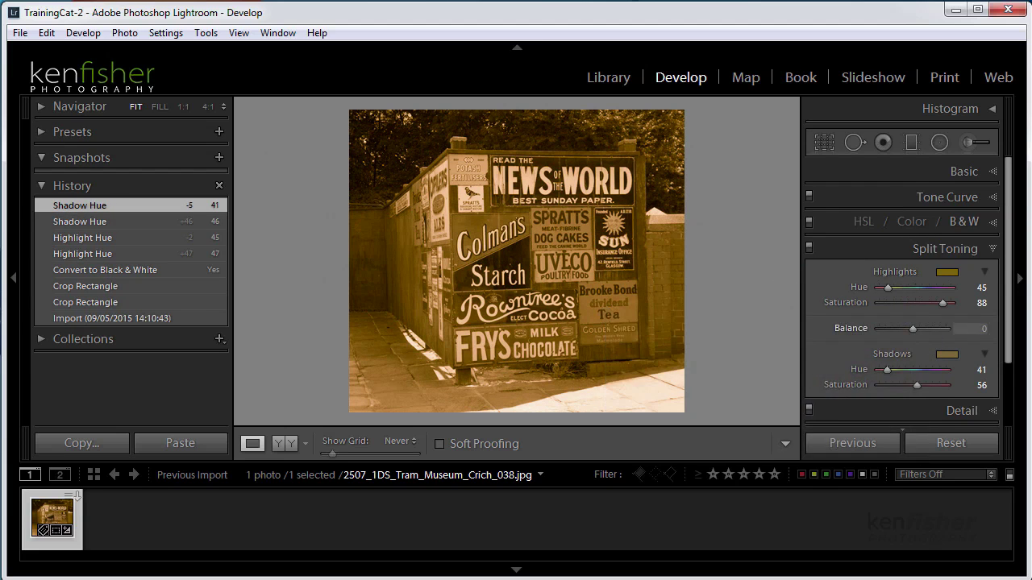
pyautogui.moveTo(914, 329)
pyautogui.mouseDown()
pyautogui.moveTo(938, 332)
pyautogui.moveTo(895, 327)
pyautogui.moveTo(904, 324)
pyautogui.mouseUp()
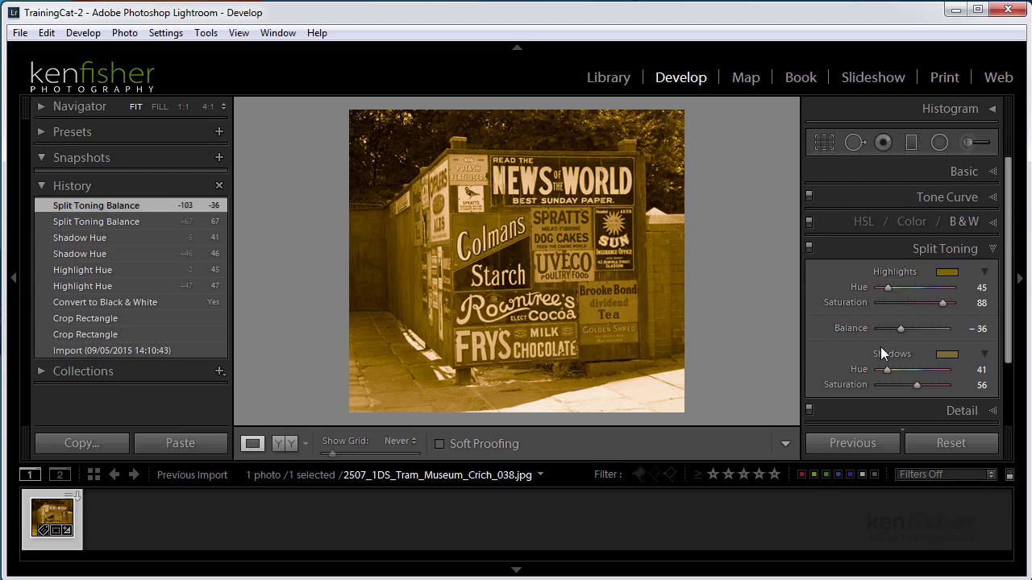
pyautogui.click(998, 250)
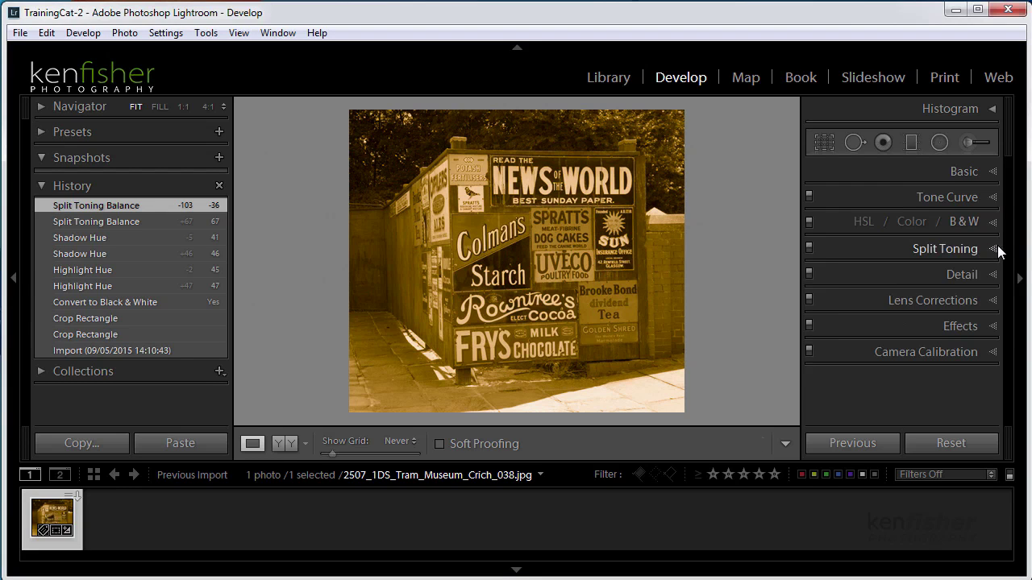
# Add a post-crop vignette with an amount of -52 and a midpoint of 42.
pyautogui.click(992, 327)
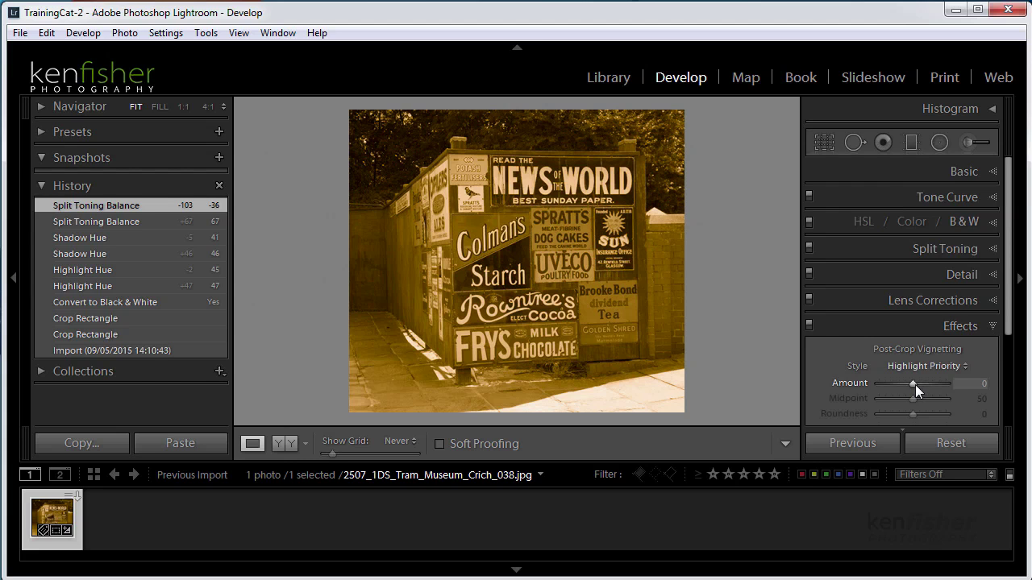
pyautogui.moveTo(912, 381)
pyautogui.mouseDown()
pyautogui.moveTo(888, 379)
pyautogui.moveTo(908, 398)
pyautogui.mouseUp()
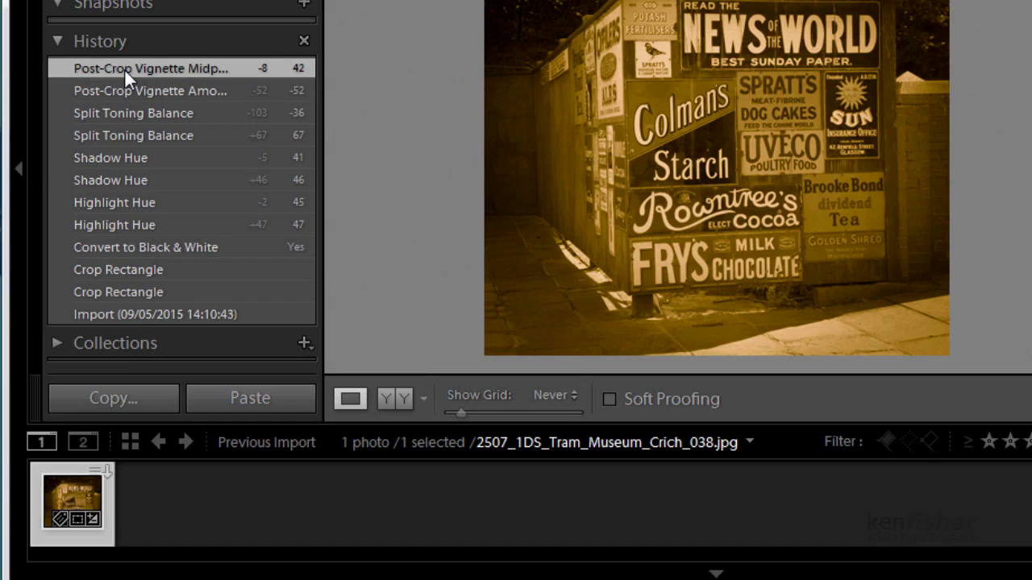
# Review earlier history states, from the vignette amount back to the original import, and return to the latest vignette midpoint state.
pyautogui.click(117, 89)
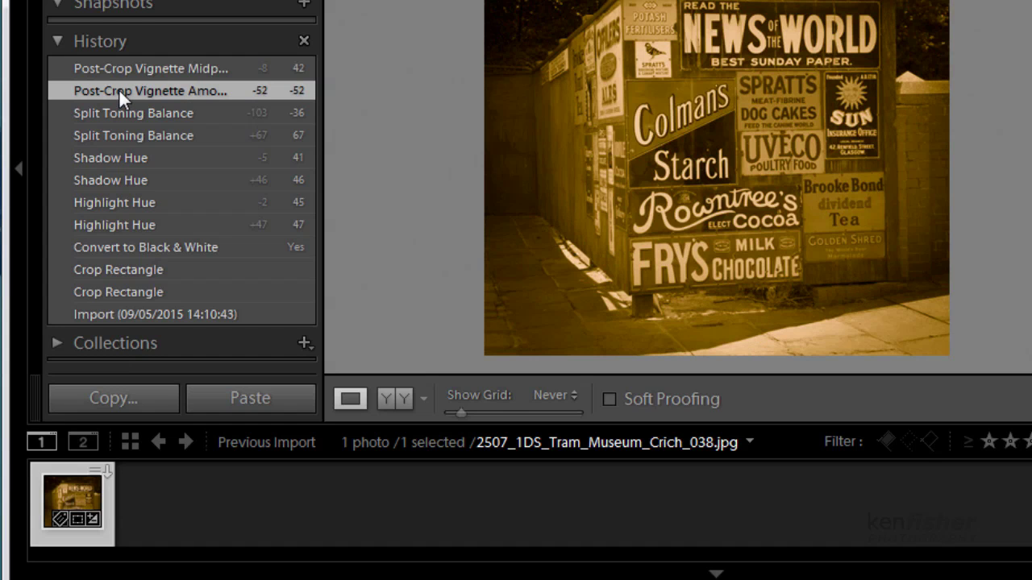
pyautogui.click(118, 135)
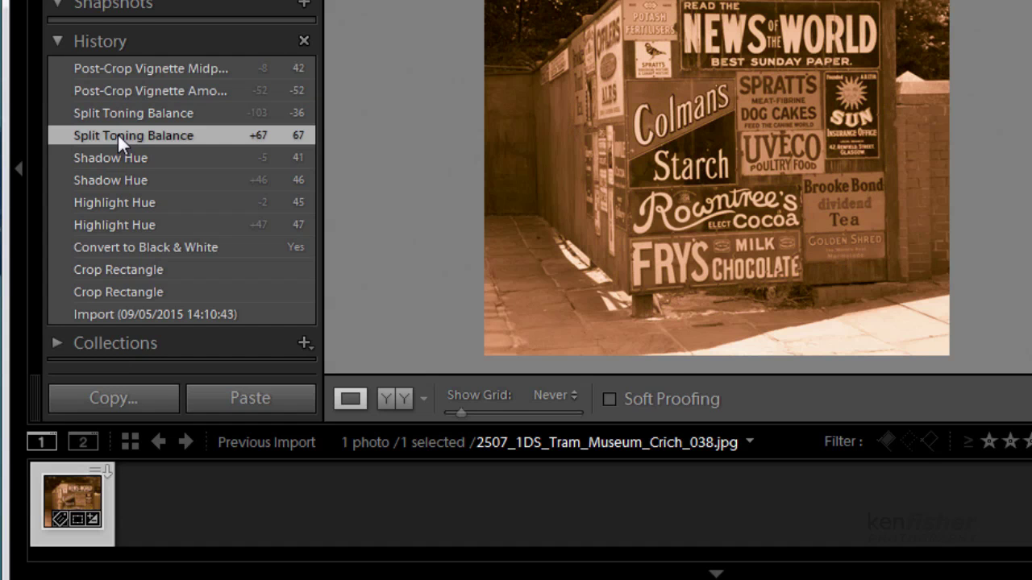
pyautogui.click(134, 247)
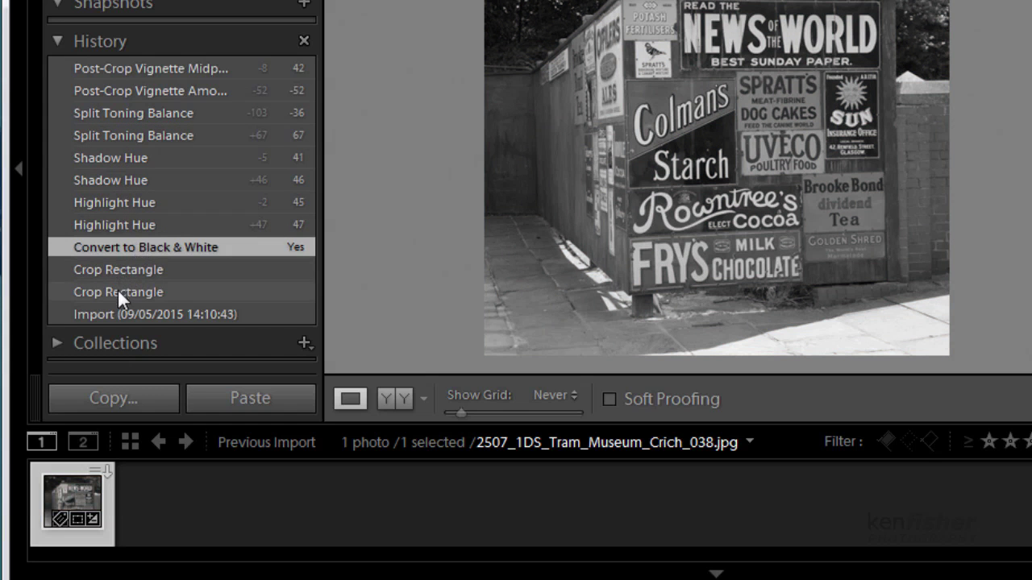
pyautogui.click(129, 313)
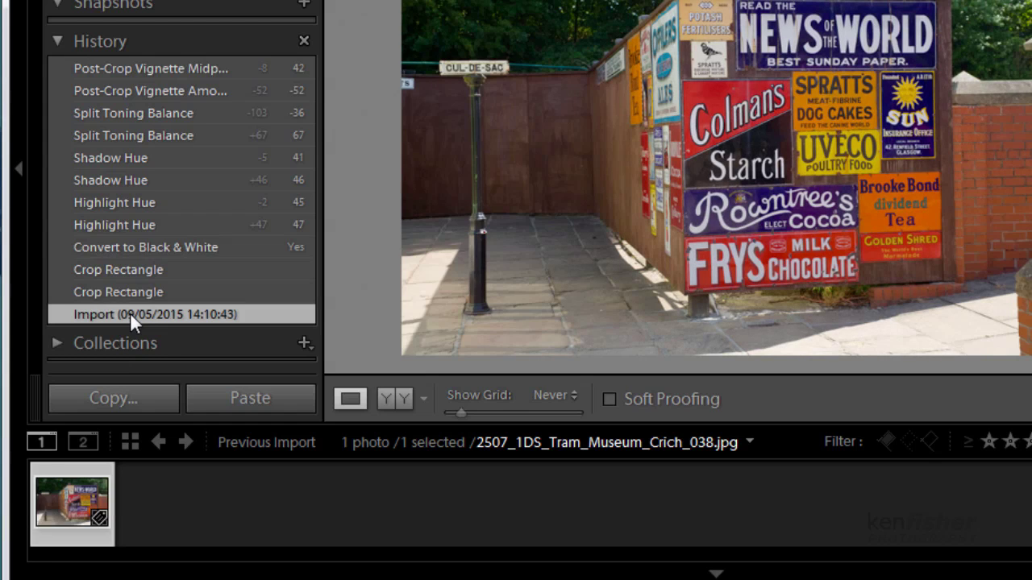
pyautogui.click(150, 69)
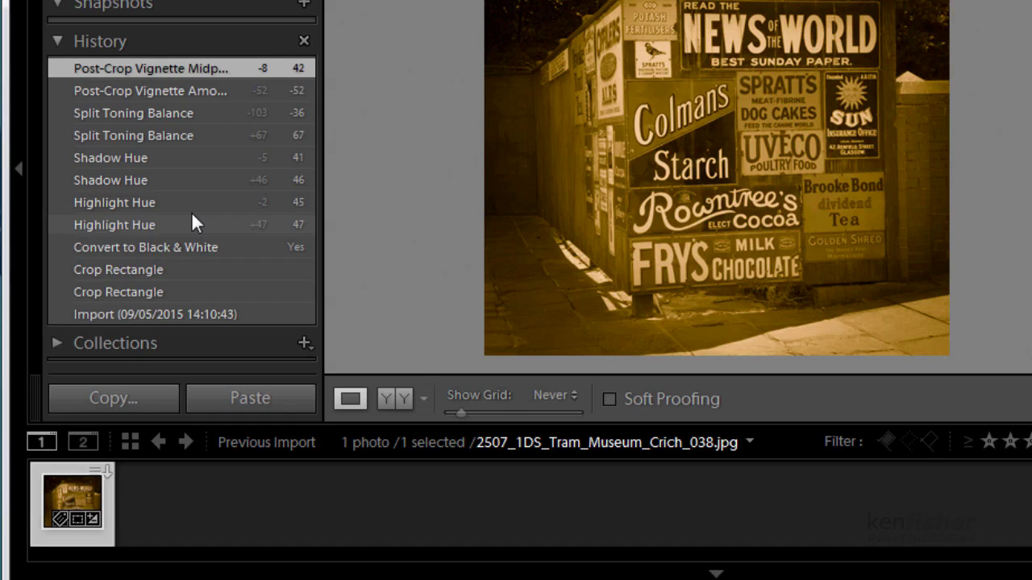
# From the Convert to Black & White history state, set Shadows to -74 and Clarity to +57.
pyautogui.click(162, 246)
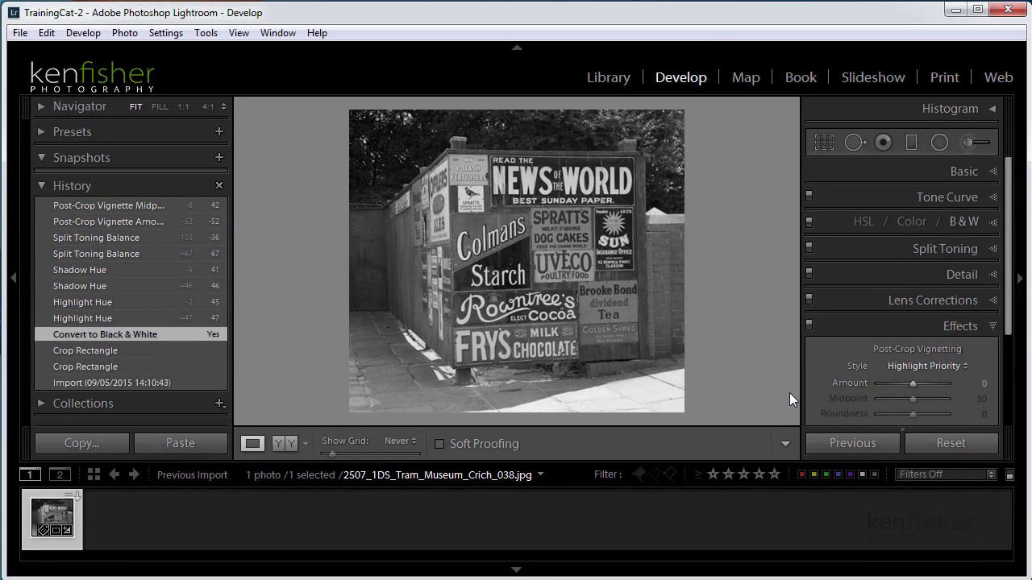
pyautogui.click(993, 172)
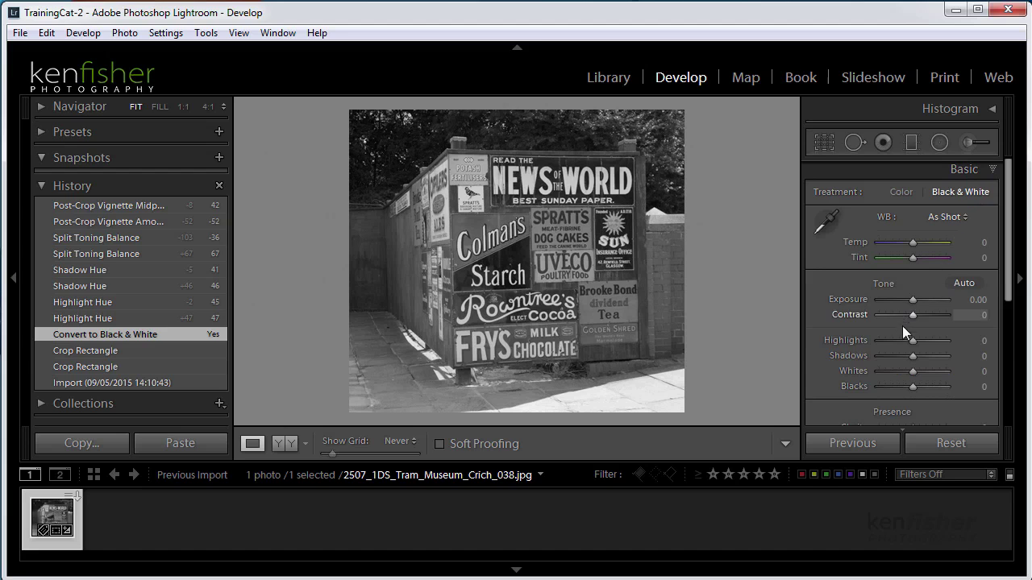
pyautogui.moveTo(909, 355); pyautogui.dragTo(888, 353)
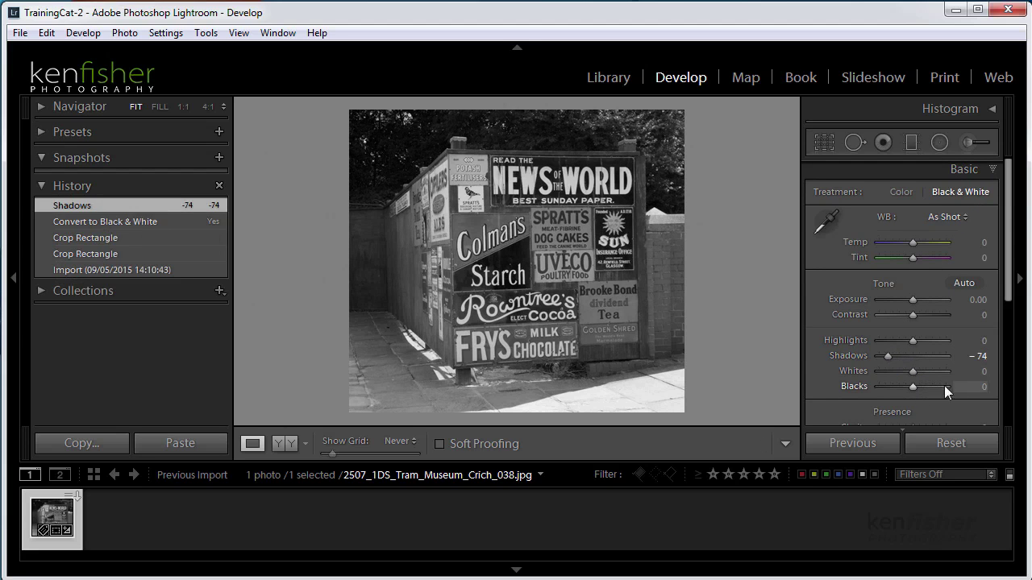
pyautogui.scroll(-2, 1002, 322)
pyautogui.scroll(-1, 1004, 326)
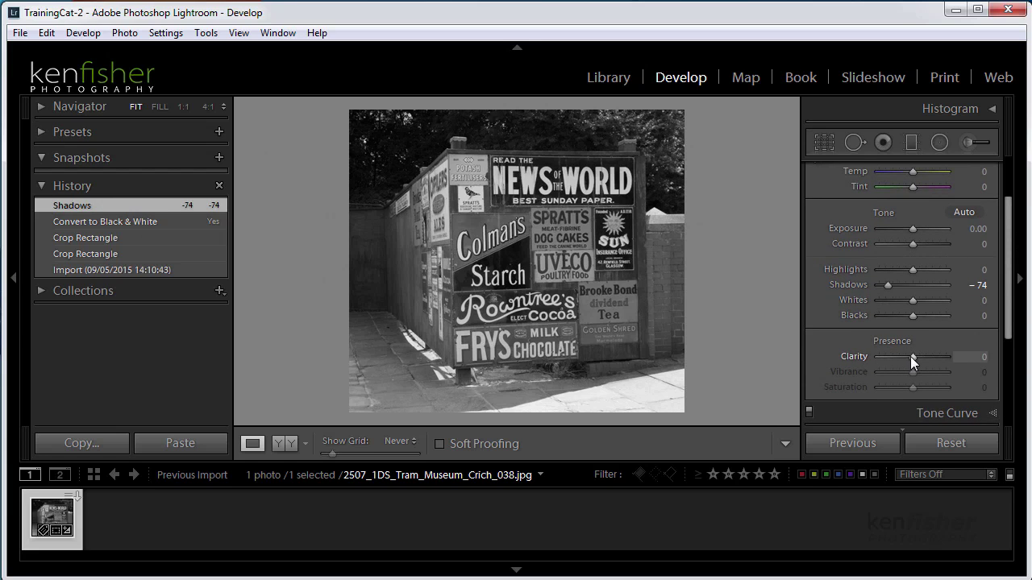
pyautogui.moveTo(911, 357); pyautogui.dragTo(931, 357)
pyautogui.moveTo(931, 356); pyautogui.dragTo(929, 357)
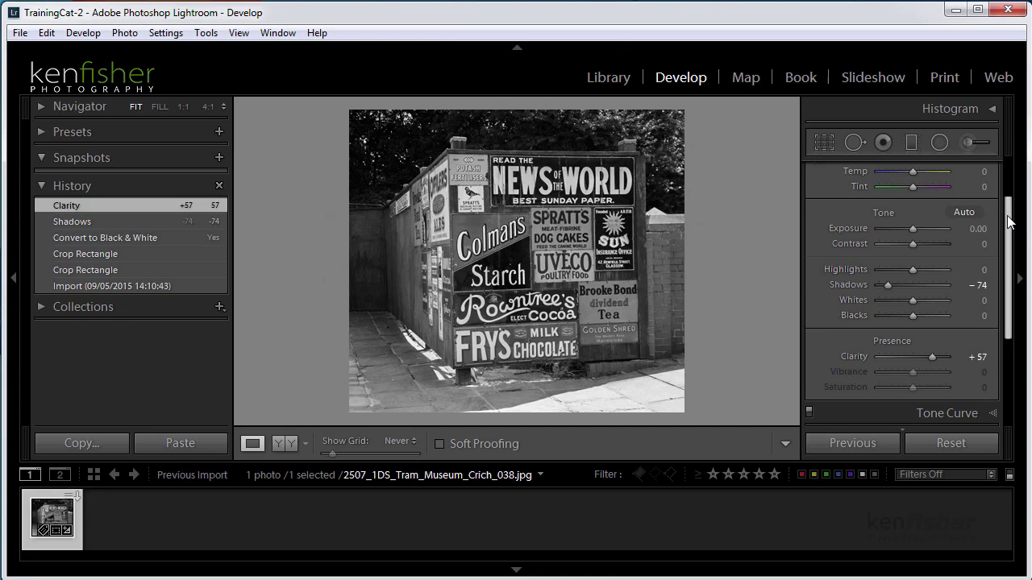
# Apply a blue split tone with highlights at hue 248, saturation 44 and shadows at hue 231, saturation 48.
pyautogui.moveTo(1009, 222); pyautogui.dragTo(1009, 306)
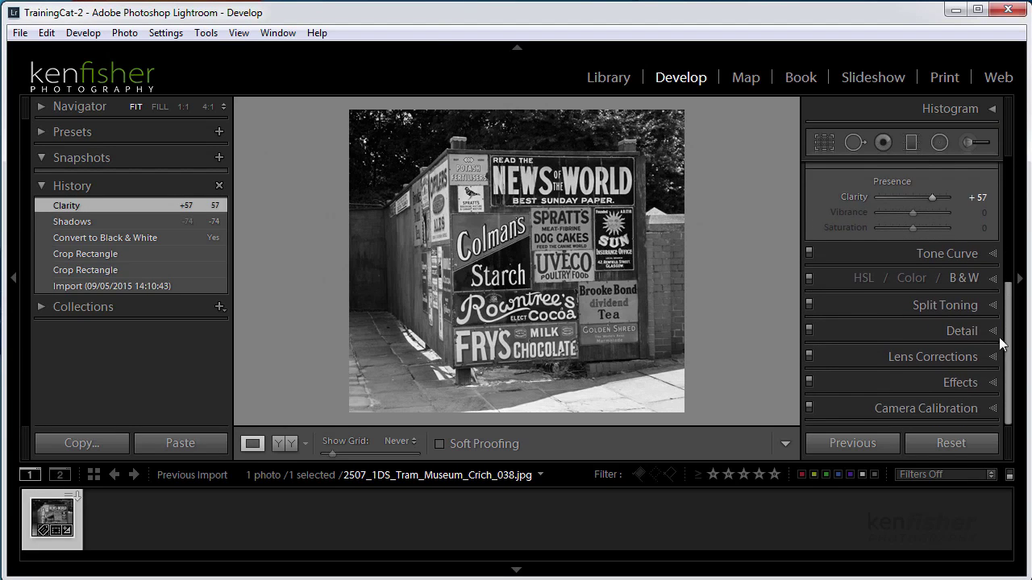
pyautogui.click(994, 305)
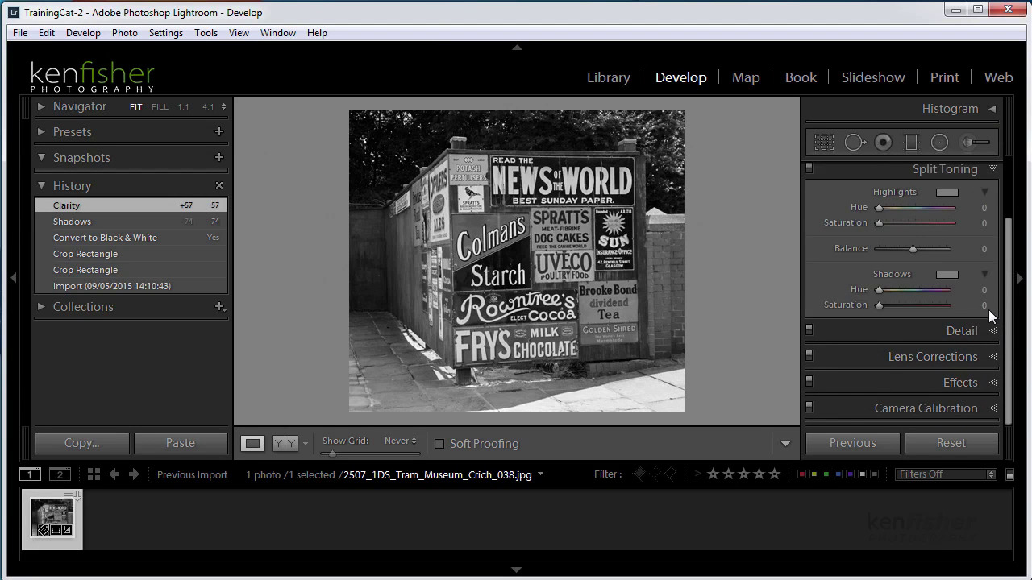
pyautogui.moveTo(880, 208); pyautogui.dragTo(911, 226)
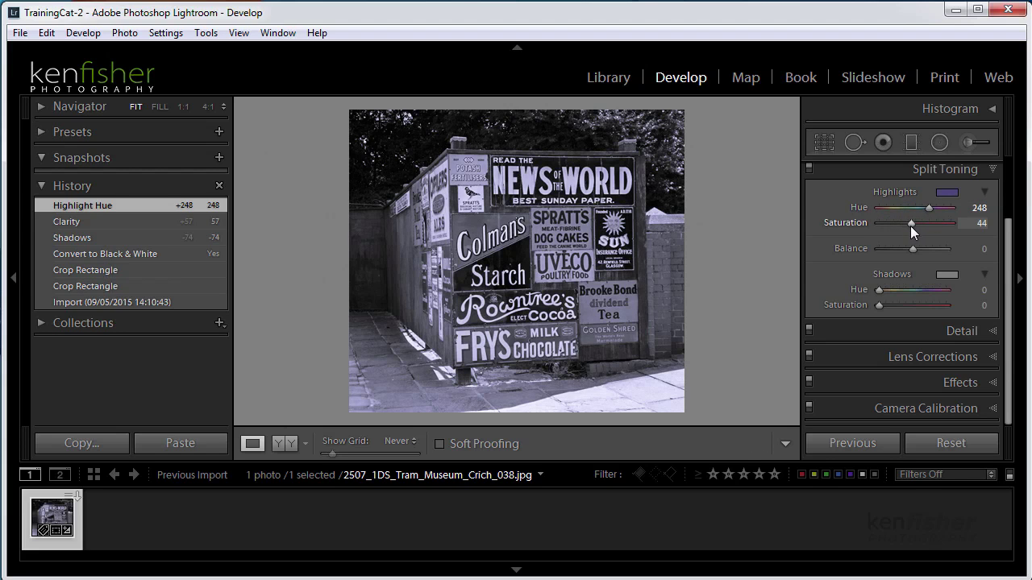
pyautogui.moveTo(880, 290); pyautogui.dragTo(911, 303)
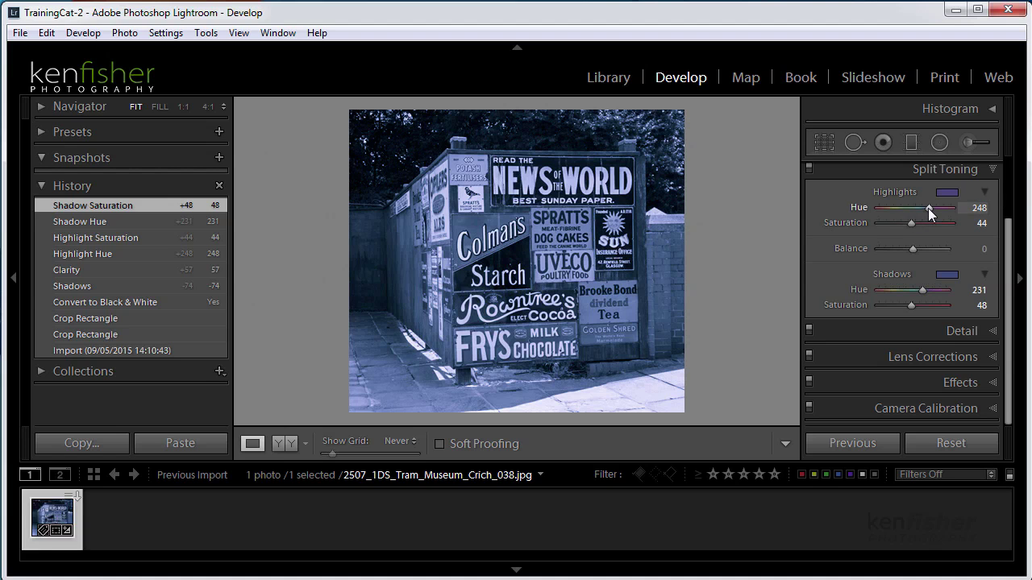
# Change the split tone to green, with highlights at hue 144, saturation 36 and shadows at hue 154, saturation 46.
pyautogui.moveTo(928, 208)
pyautogui.mouseDown()
pyautogui.moveTo(905, 225)
pyautogui.moveTo(908, 206)
pyautogui.mouseUp()
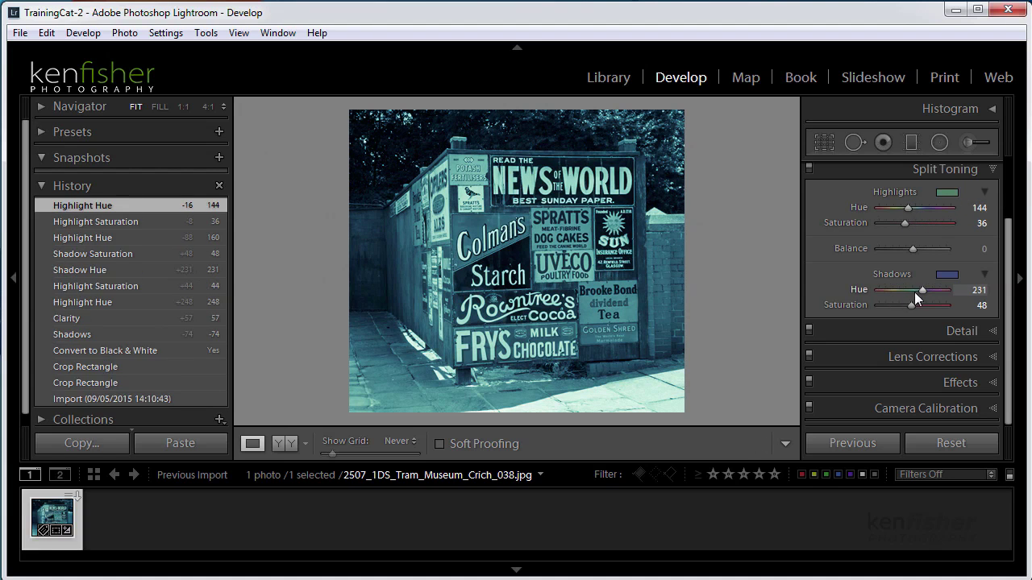
pyautogui.moveTo(923, 290)
pyautogui.mouseDown()
pyautogui.moveTo(907, 288)
pyautogui.moveTo(910, 301)
pyautogui.mouseUp()
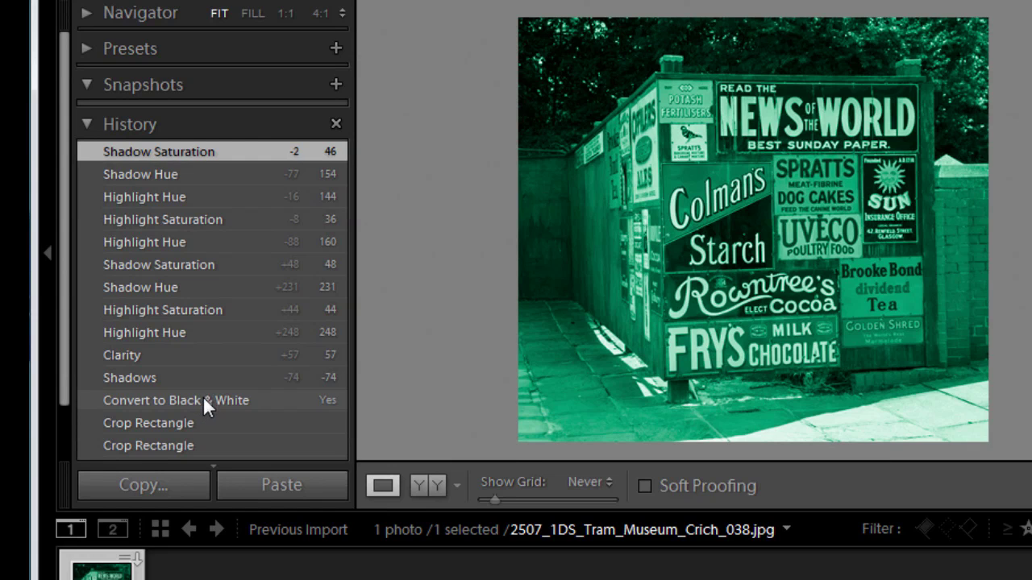
# Create a snapshot from the Convert to Black & White history state, keeping the suggested name.
pyautogui.rightClick(204, 401)
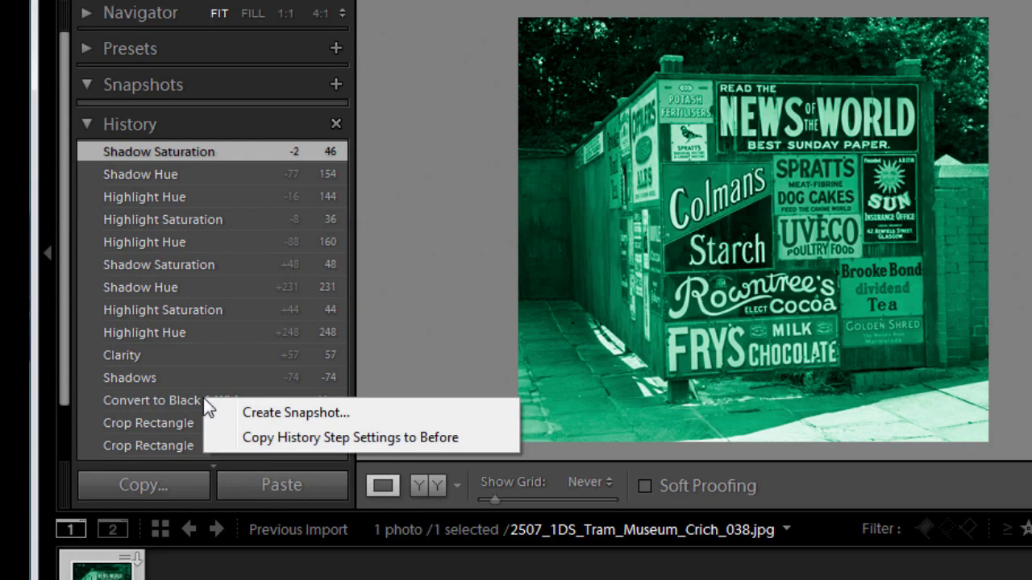
pyautogui.click(319, 414)
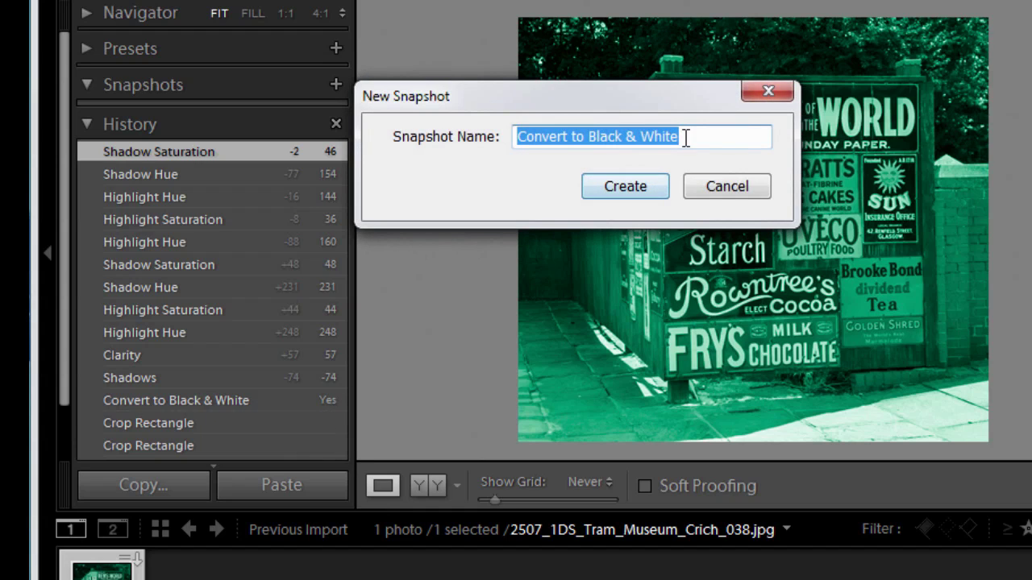
pyautogui.click(628, 184)
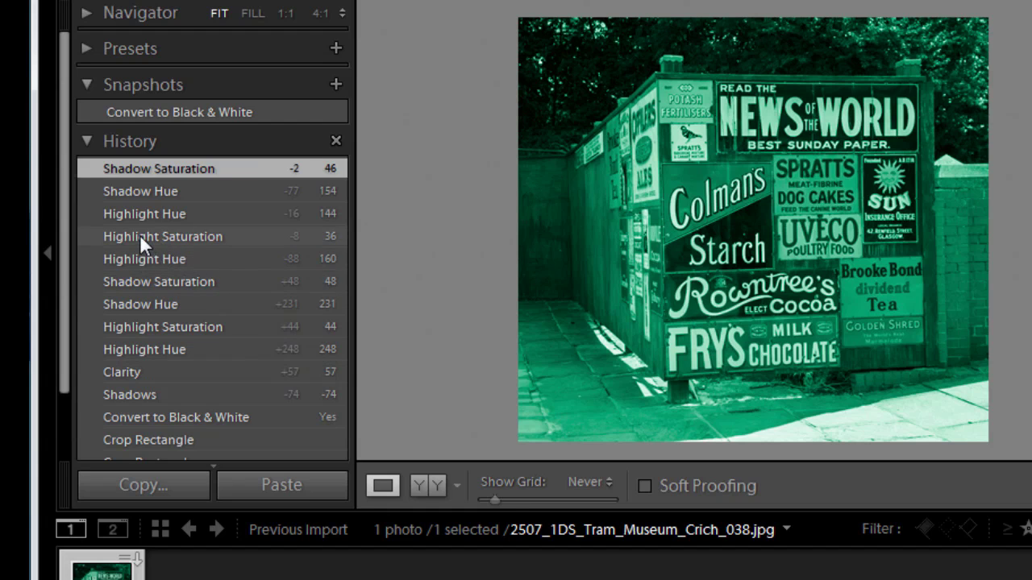
# Find the last blue-toned history state, Shadow Saturation 48, and save it as a snapshot named Blue Tones.
pyautogui.click(134, 301)
pyautogui.click(146, 279)
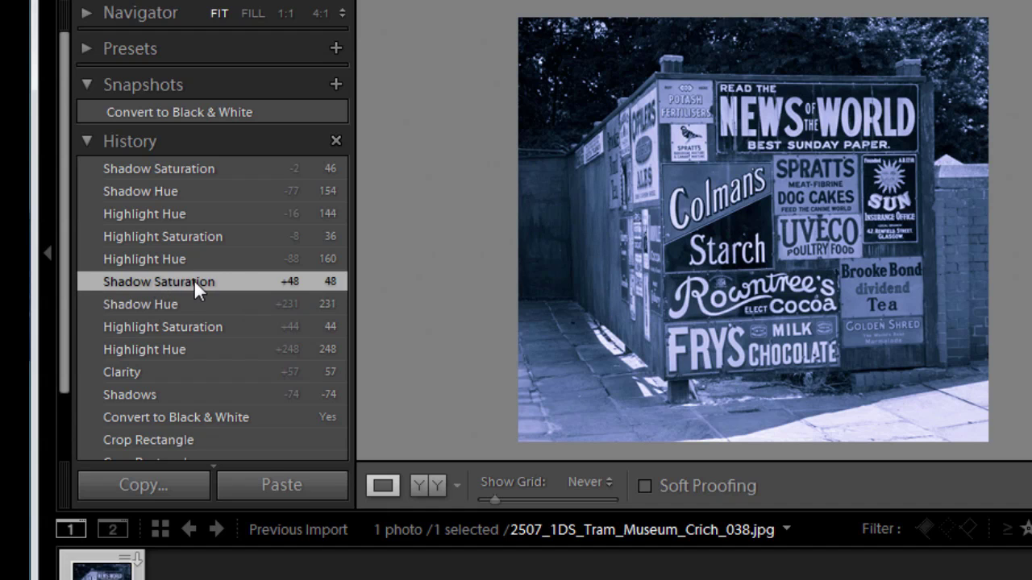
pyautogui.click(163, 255)
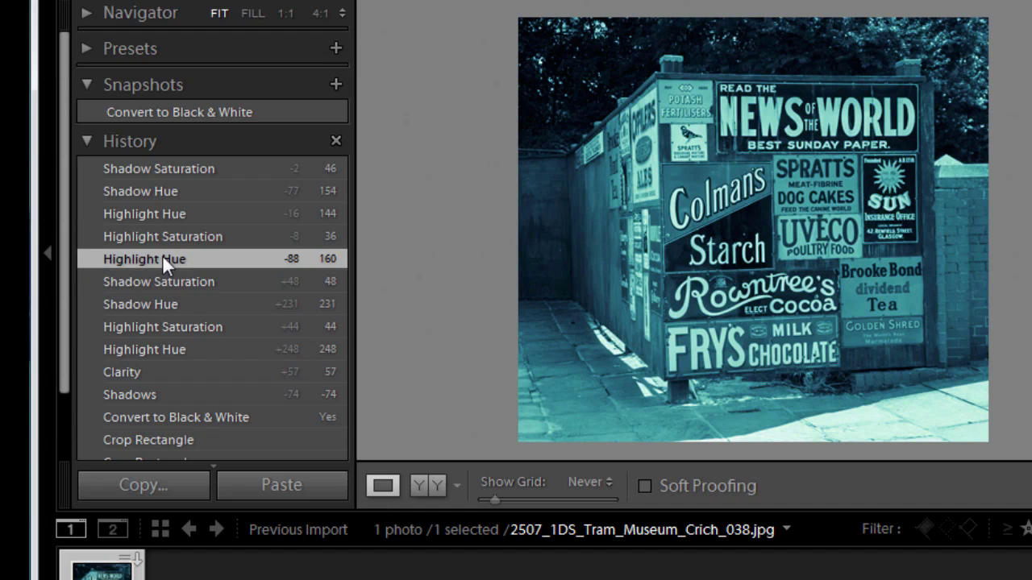
pyautogui.click(170, 282)
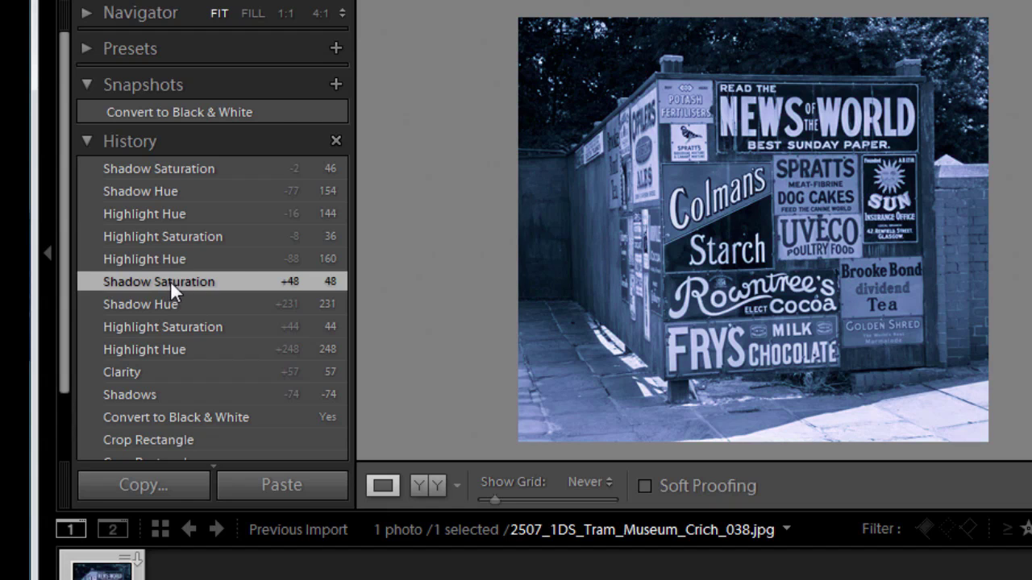
pyautogui.rightClick(242, 280)
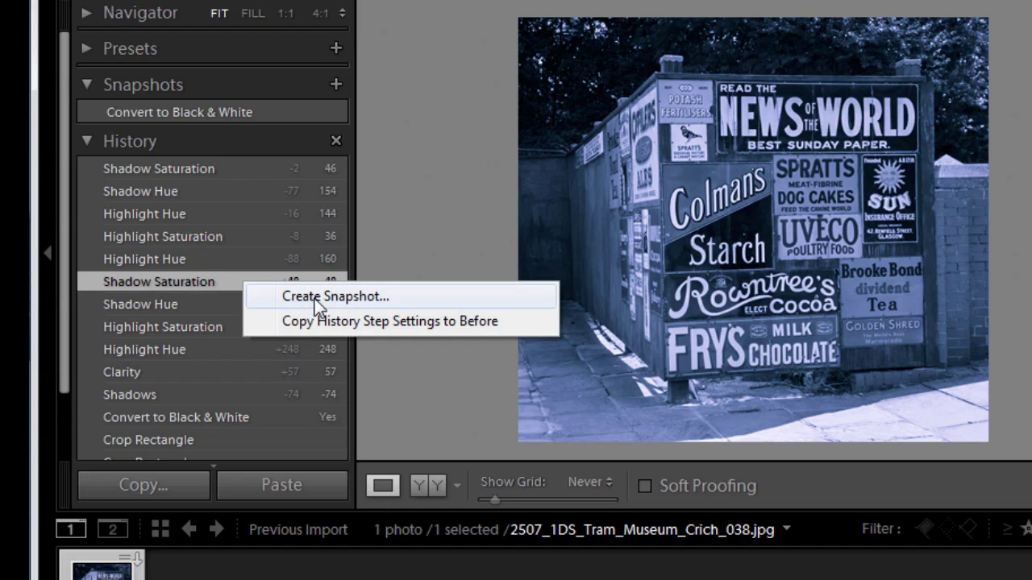
pyautogui.click(315, 297)
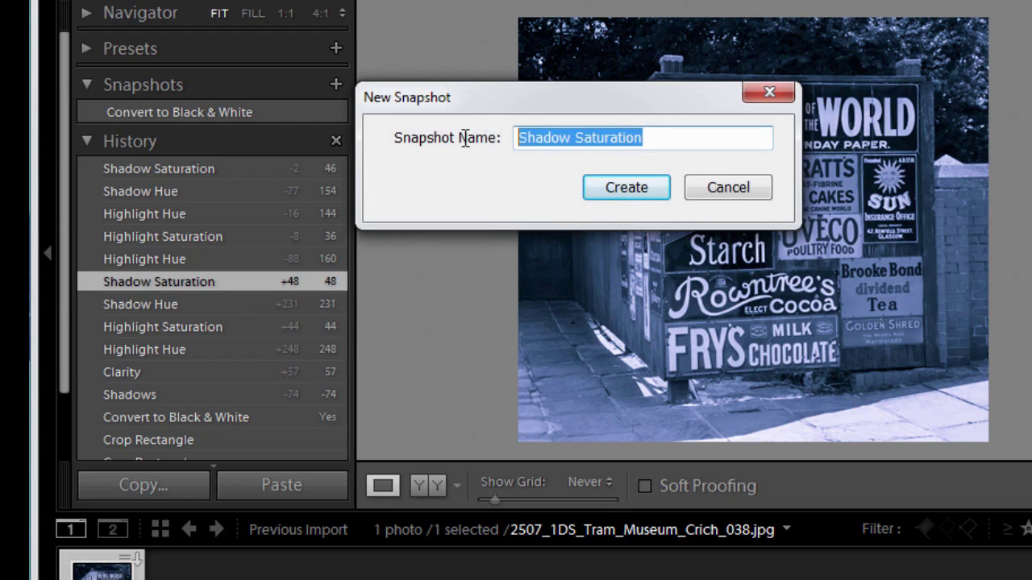
pyautogui.write('Bl')
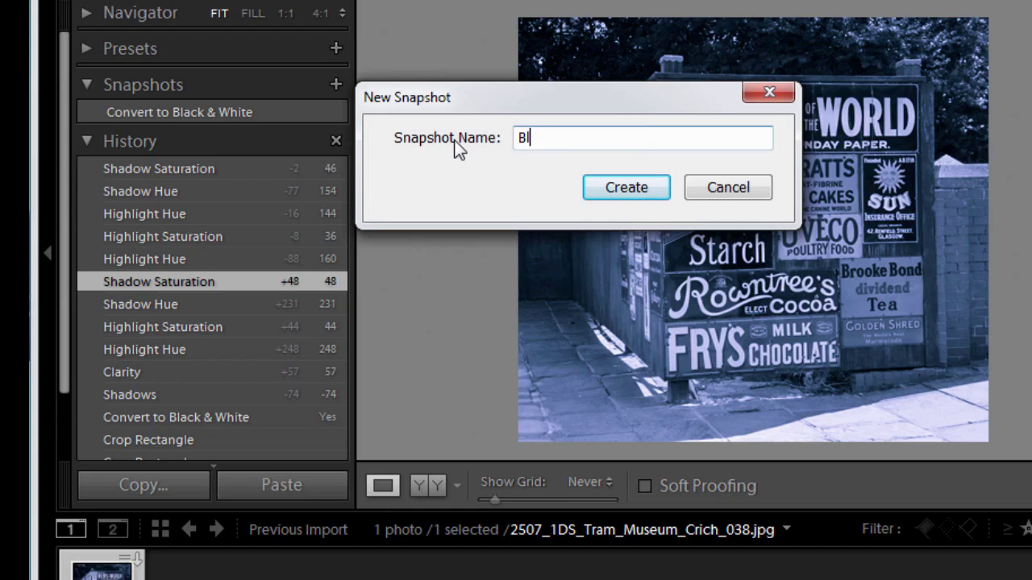
pyautogui.write('ue Tones')
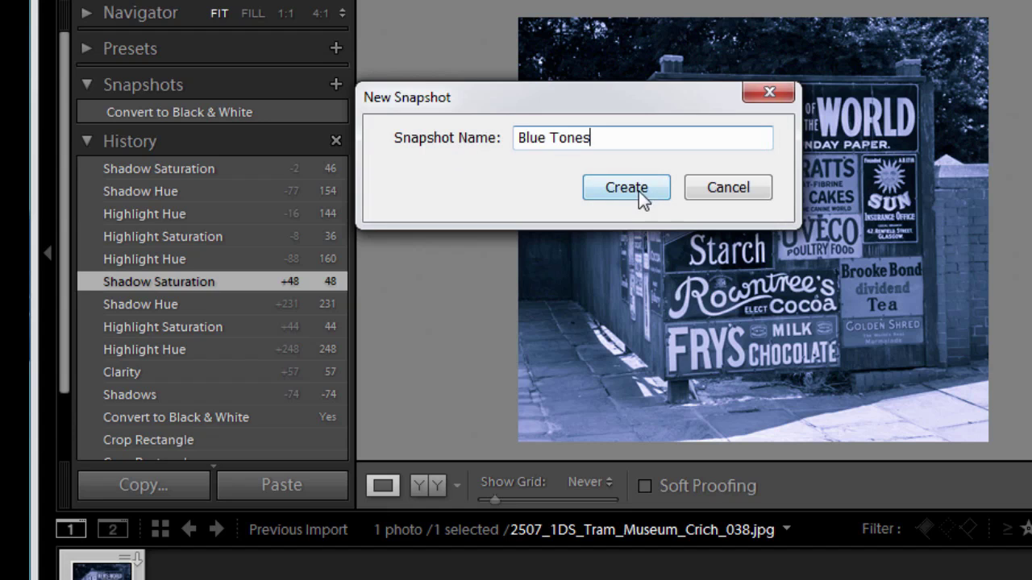
pyautogui.click(627, 188)
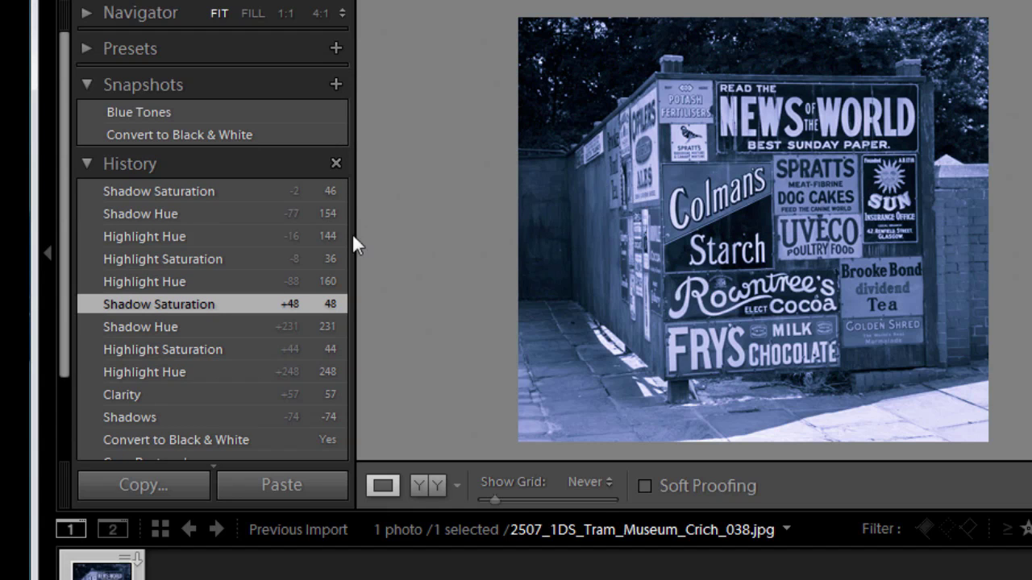
# Return to the latest Shadow Saturation history state and save it as a snapshot named Green Tones.
pyautogui.click(203, 190)
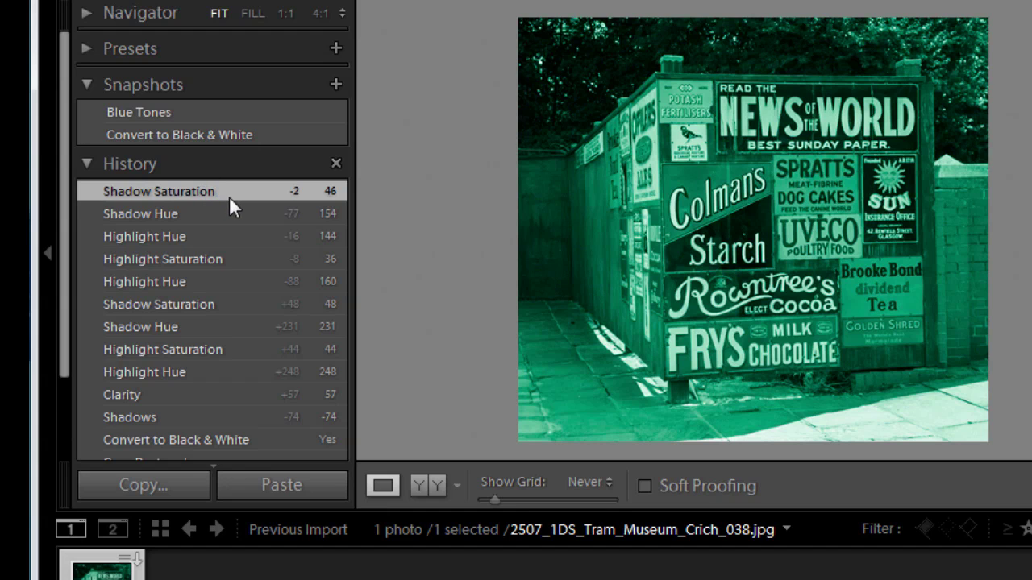
pyautogui.rightClick(249, 191)
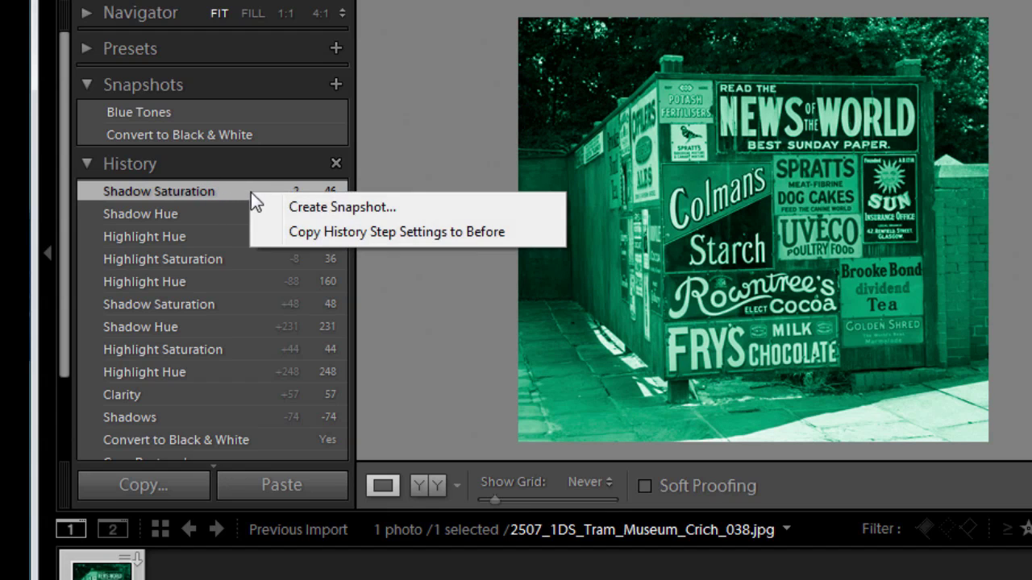
pyautogui.click(345, 208)
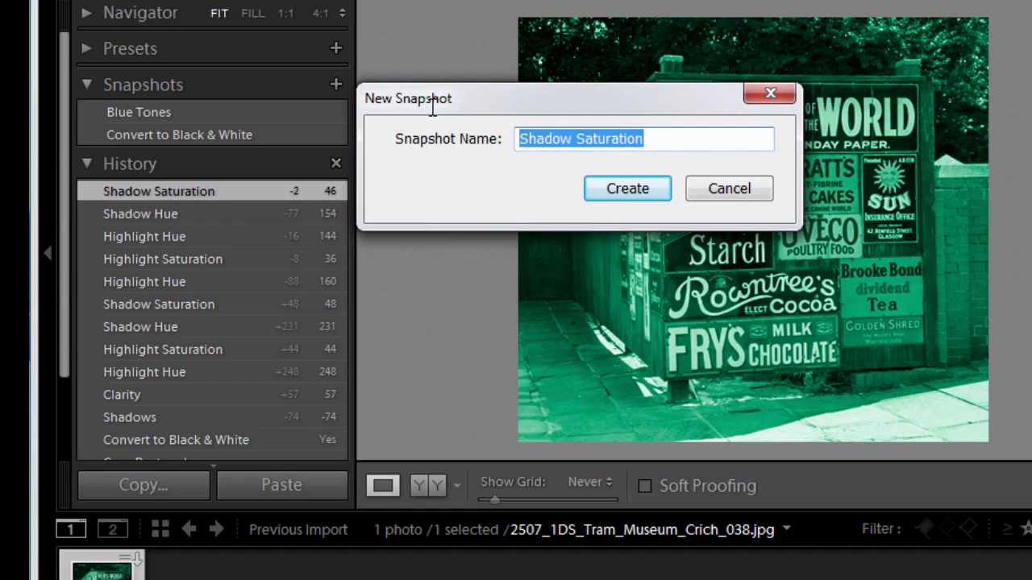
pyautogui.write('Green ')
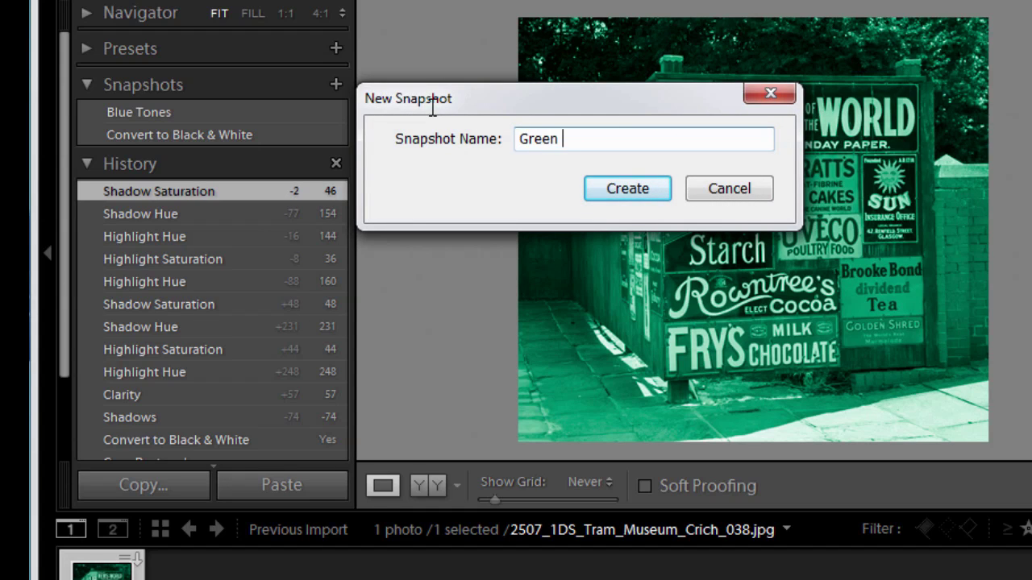
pyautogui.write('Tones')
pyautogui.press('Return')
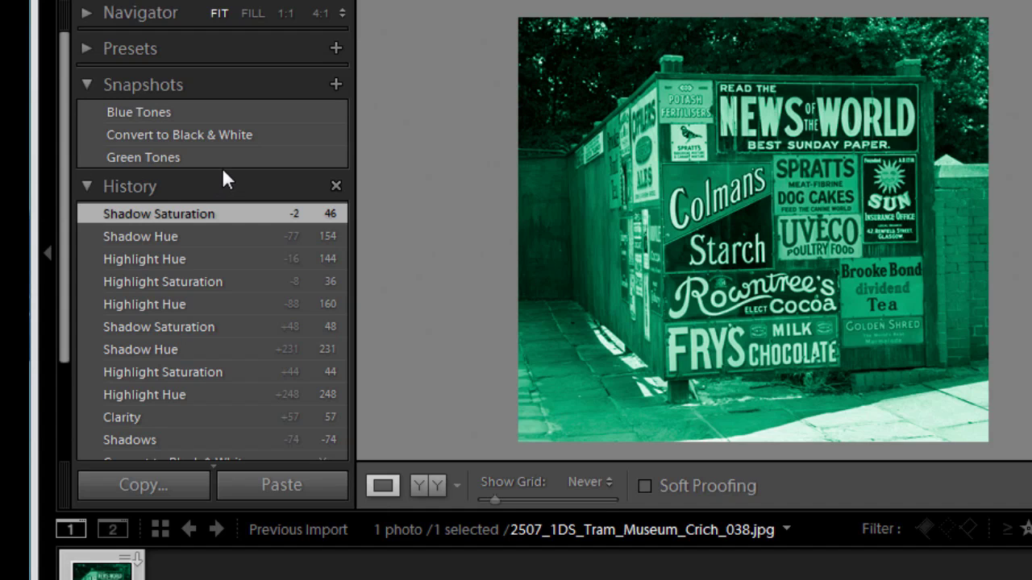
# Compare the saved versions by applying the Blue Tones, Convert to Black & White and Green Tones snapshots in turn.
pyautogui.click(162, 110)
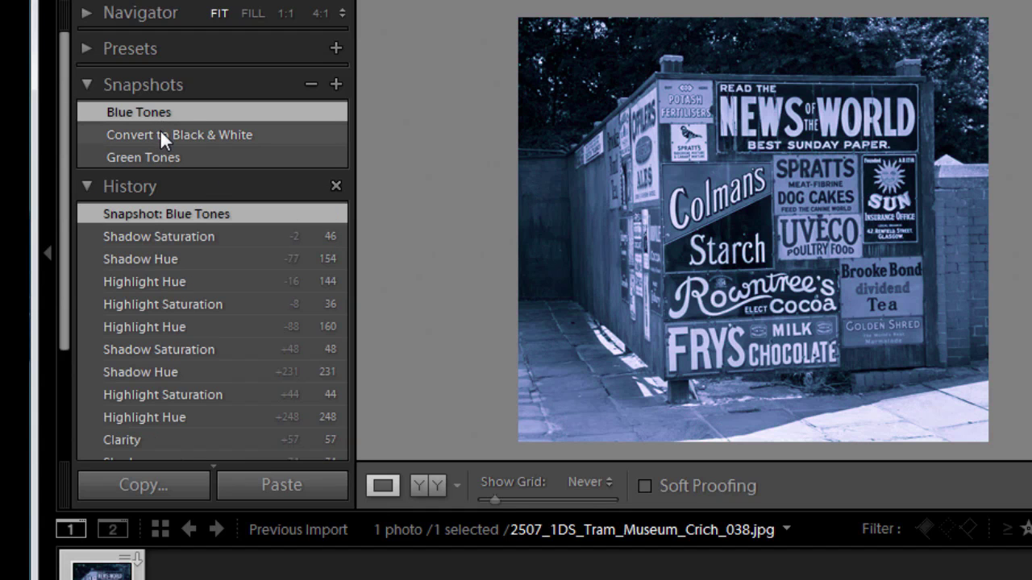
pyautogui.click(160, 134)
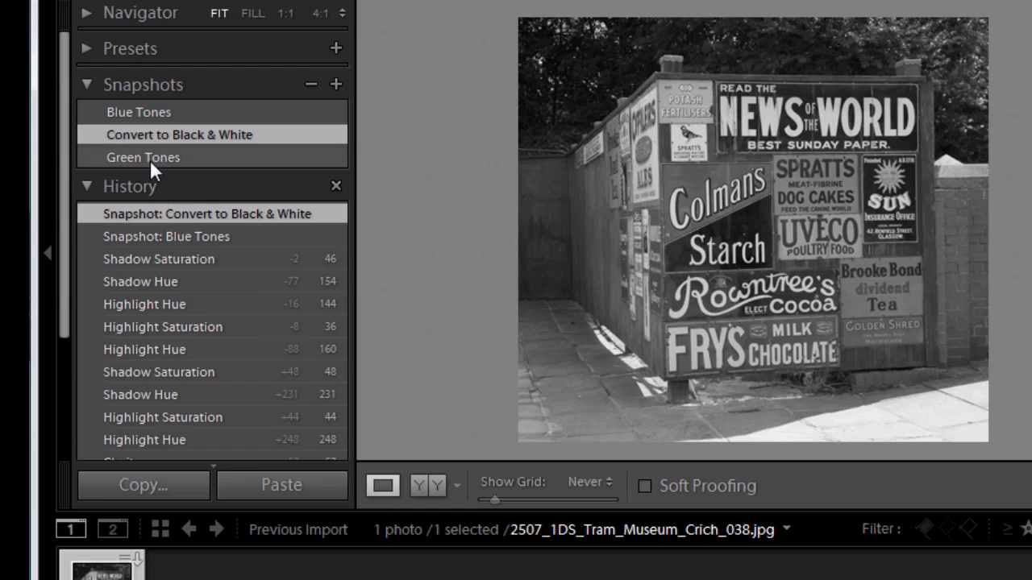
pyautogui.click(150, 155)
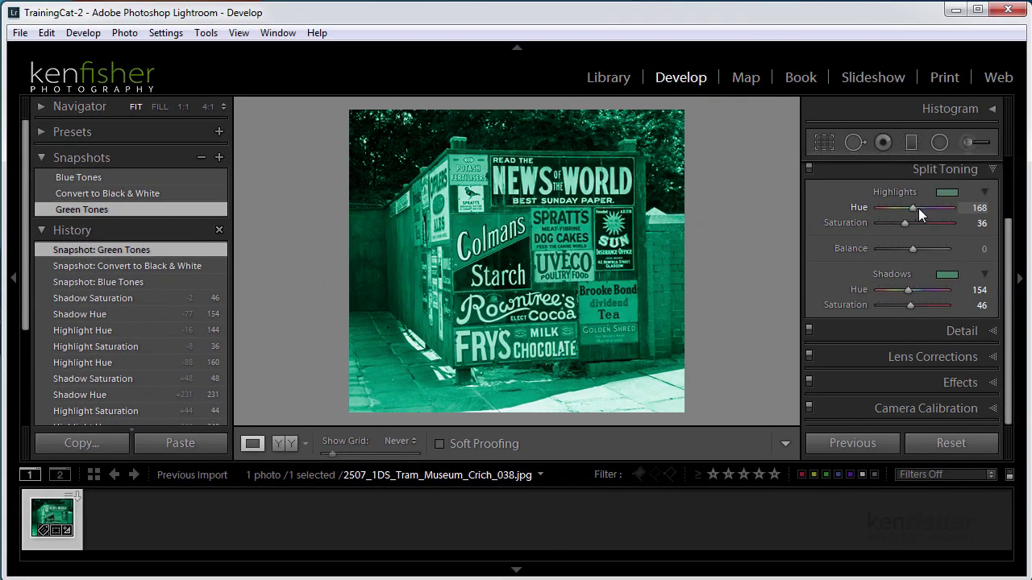
# Change the split tone to red, with highlights at hue 360, saturation 57 and shadows at hue 296, saturation 51.
pyautogui.moveTo(918, 208)
pyautogui.mouseDown()
pyautogui.moveTo(961, 212)
pyautogui.moveTo(911, 221)
pyautogui.moveTo(922, 221)
pyautogui.mouseUp()
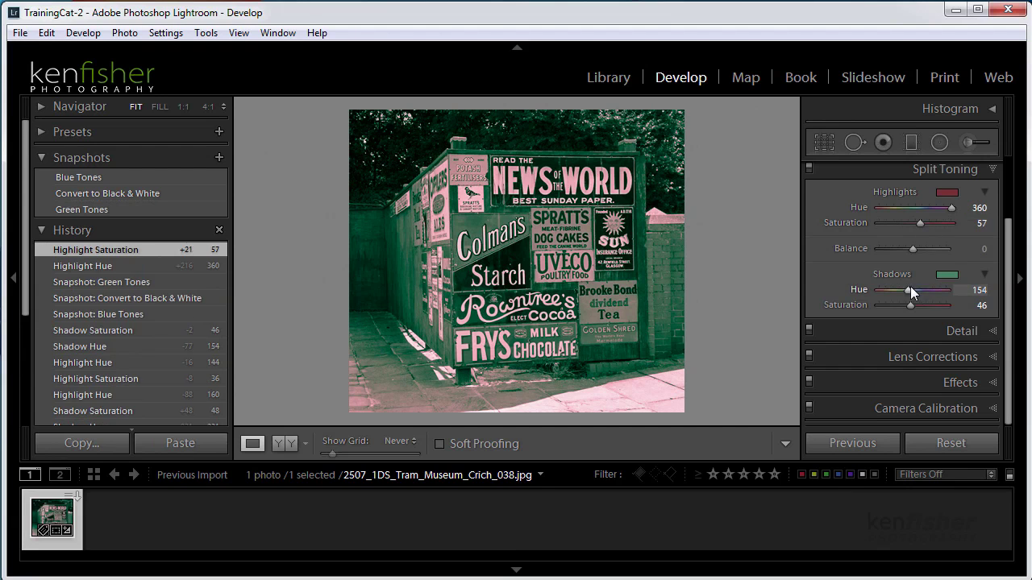
pyautogui.moveTo(909, 288); pyautogui.dragTo(936, 294)
pyautogui.moveTo(911, 304); pyautogui.dragTo(917, 303)
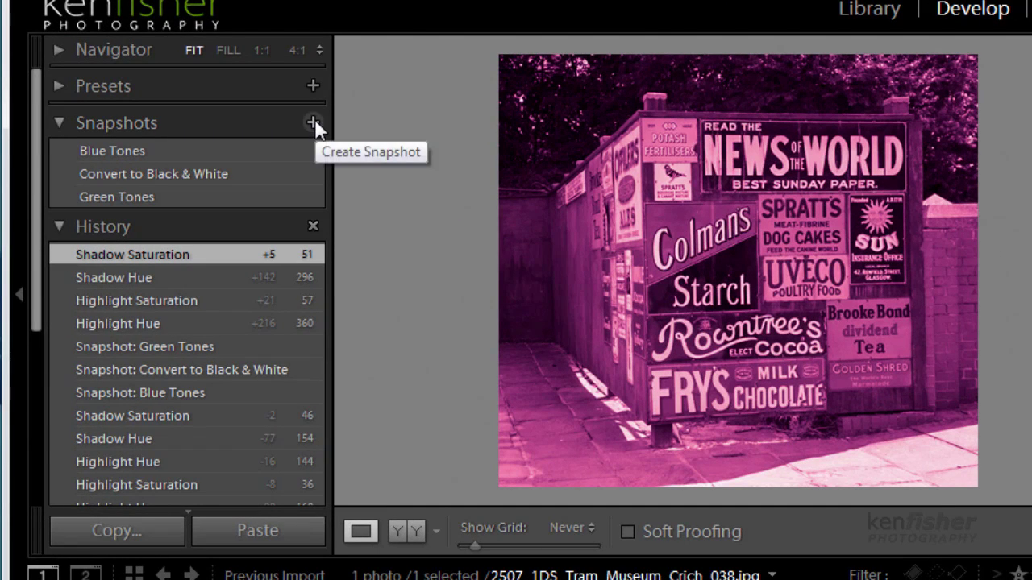
# Create a new snapshot of the current settings named Red Tones.
pyautogui.click(313, 123)
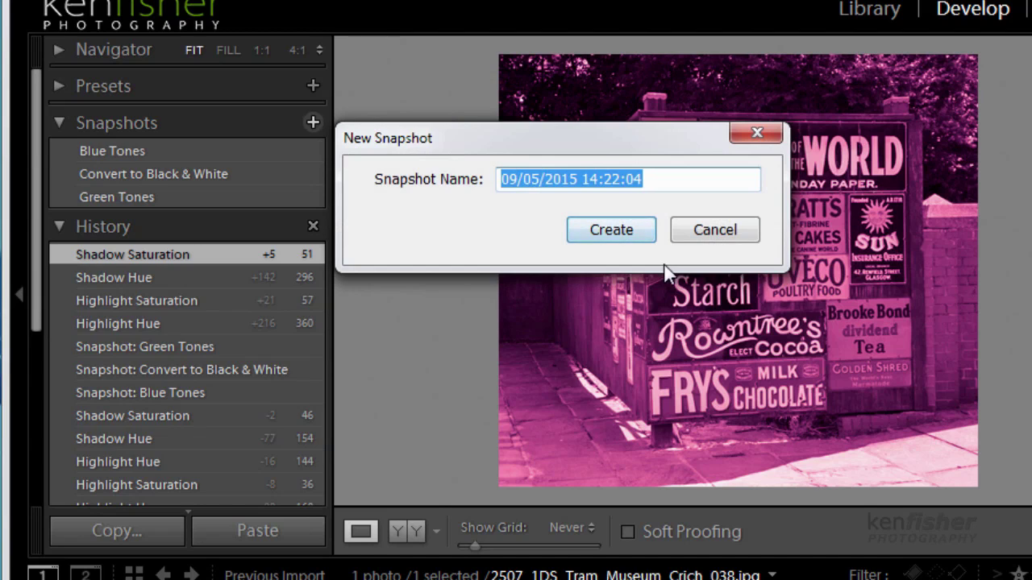
pyautogui.write('Red Tones')
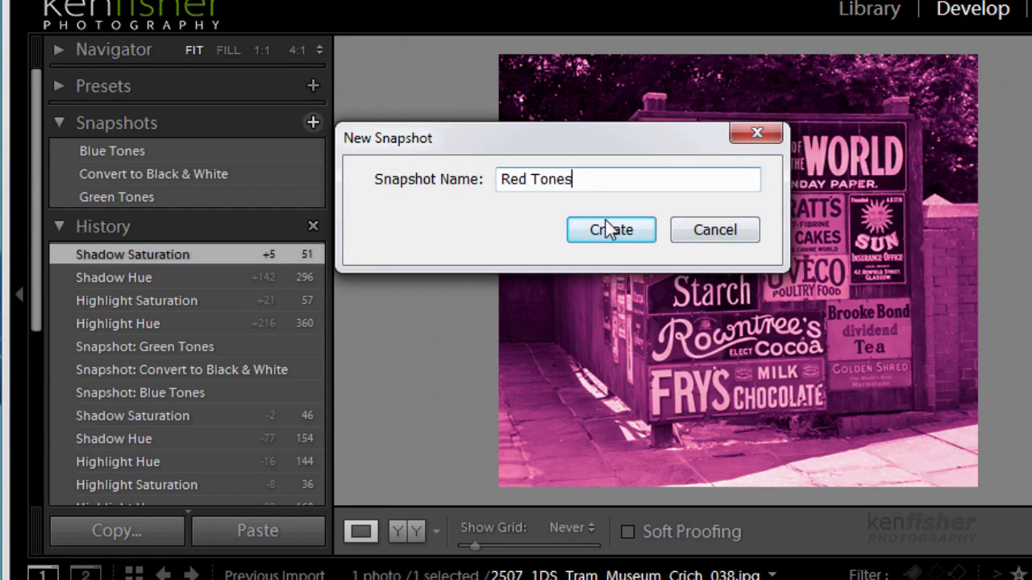
pyautogui.click(621, 234)
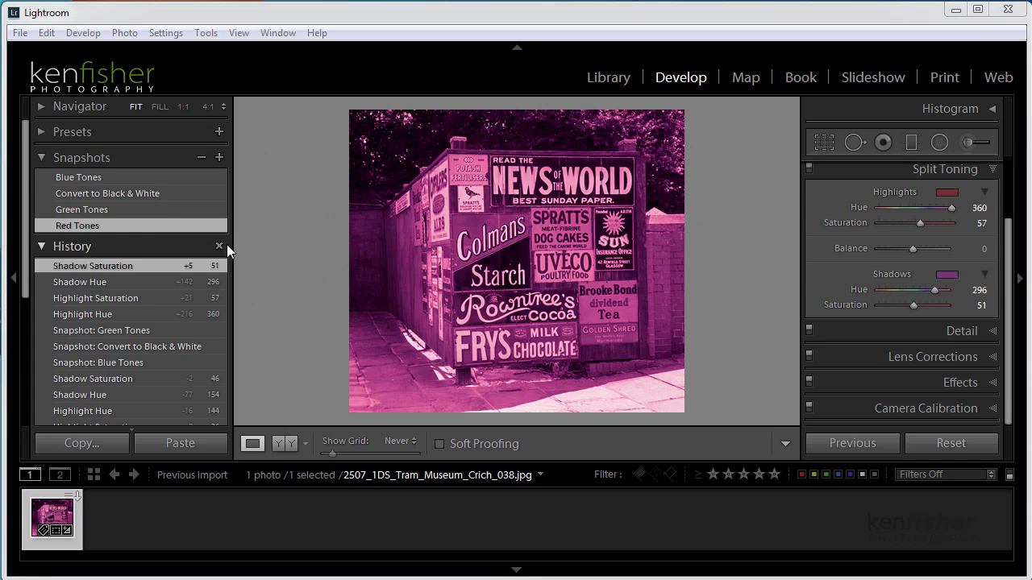
# Convert the photo to colour and set Temp -40, Exposure -1.79, Contrast +40, Highlights +81, Shadows -67, Whites +55, Blacks +17, Clarity +71, Vibrance +50, Saturation +26.
pyautogui.scroll(3, 1013, 290)
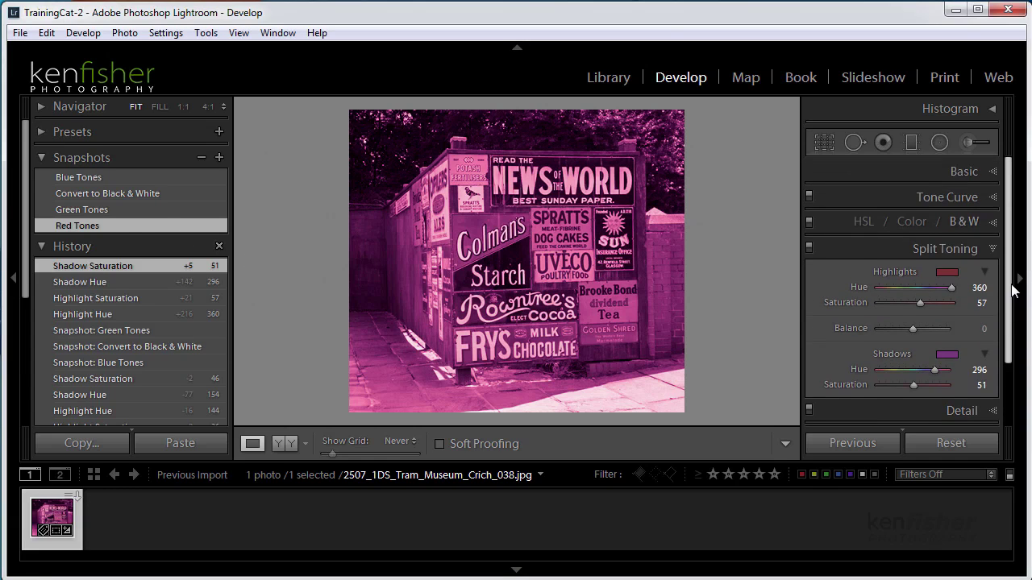
pyautogui.click(993, 171)
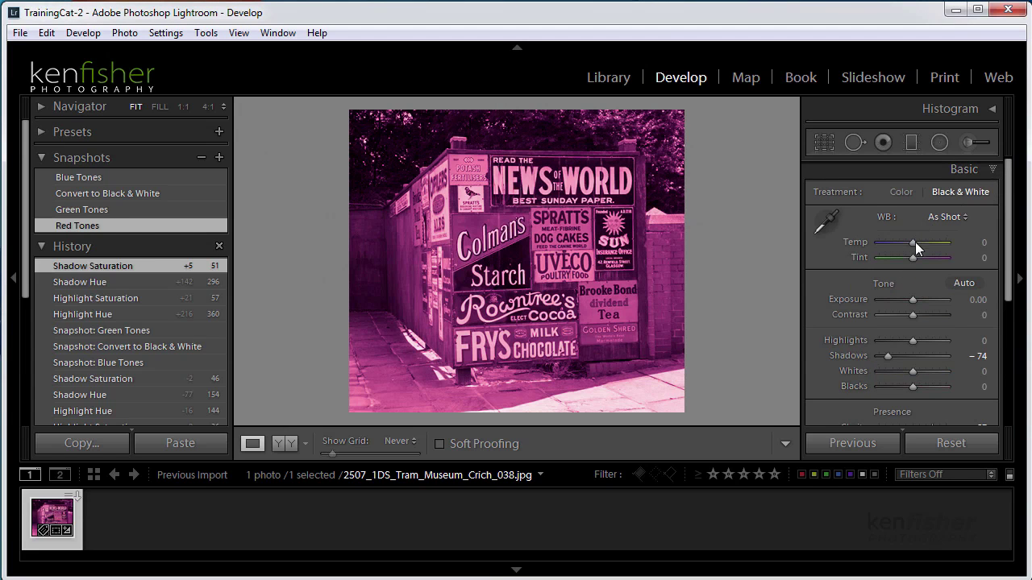
pyautogui.moveTo(912, 242); pyautogui.dragTo(903, 243)
pyautogui.moveTo(911, 300); pyautogui.dragTo(927, 406)
pyautogui.scroll(-2, 1006, 319)
pyautogui.scroll(-1, 1006, 319)
pyautogui.press('v')
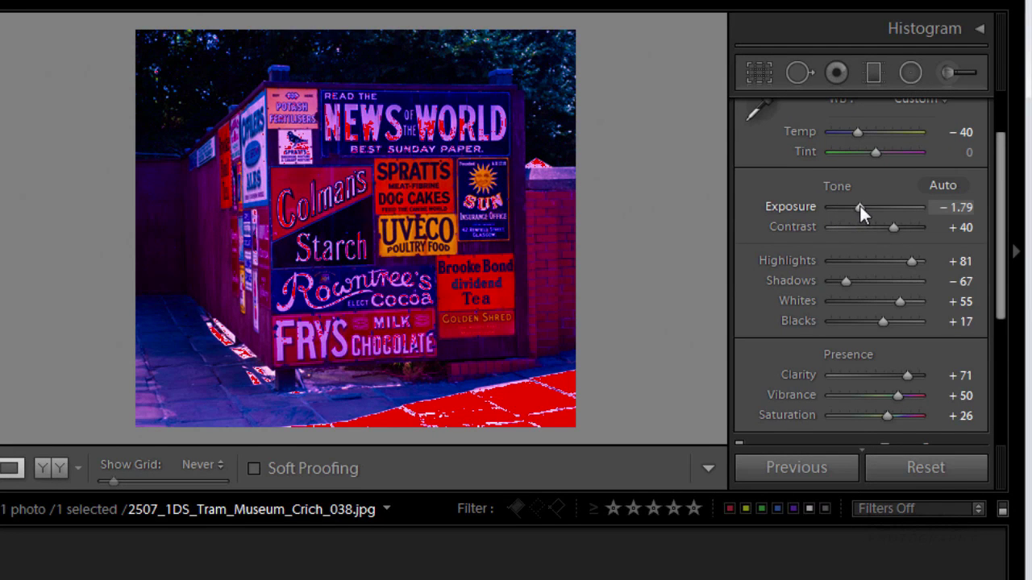
# Reset Exposure, Contrast and the rest of the Tone section, and finally reset all of the photo's develop settings.
pyautogui.doubleClick(860, 207)
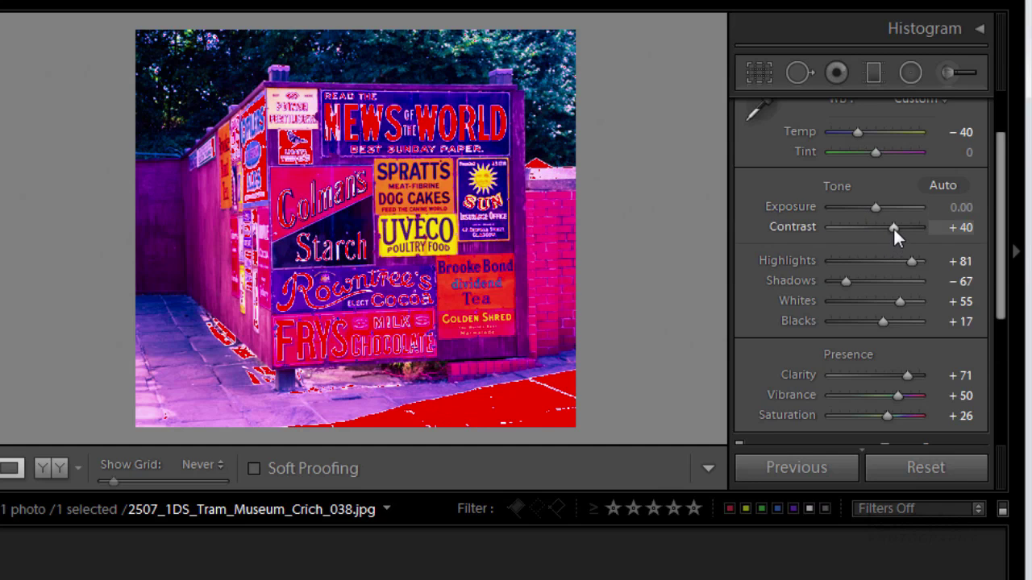
pyautogui.doubleClick(893, 227)
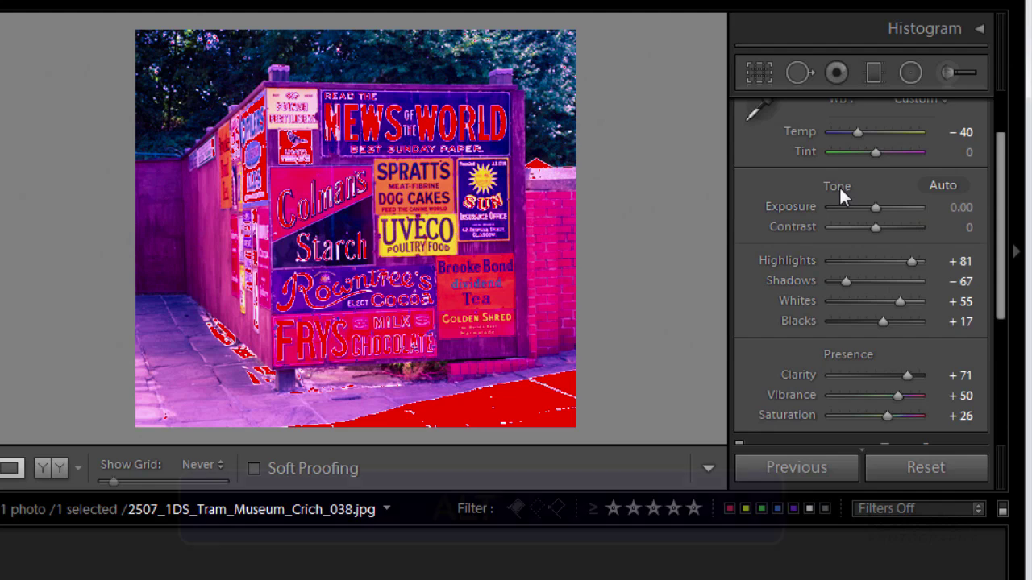
pyautogui.press('alt')
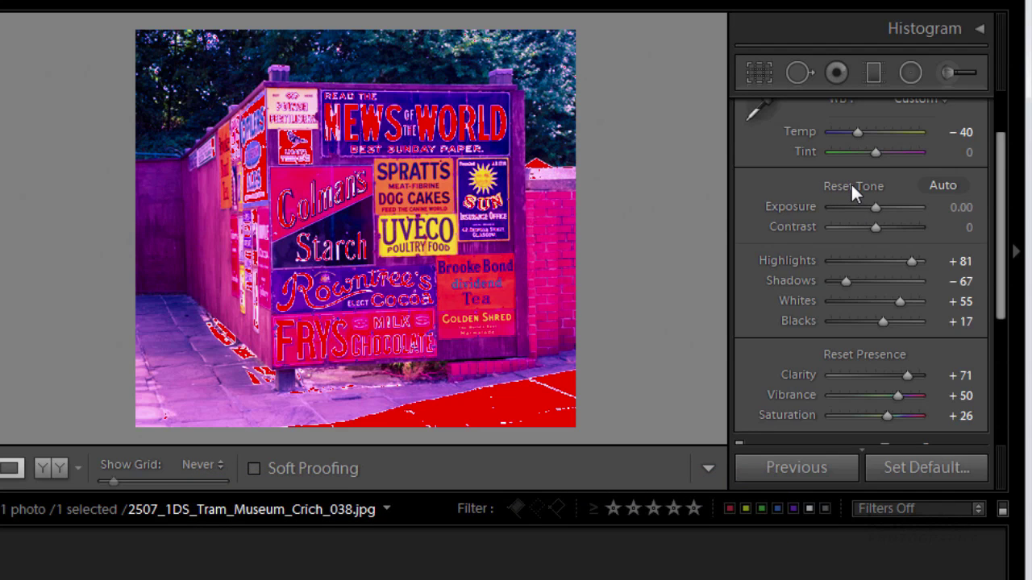
pyautogui.keyDown('alt'); pyautogui.click(852, 184); pyautogui.keyUp('alt')
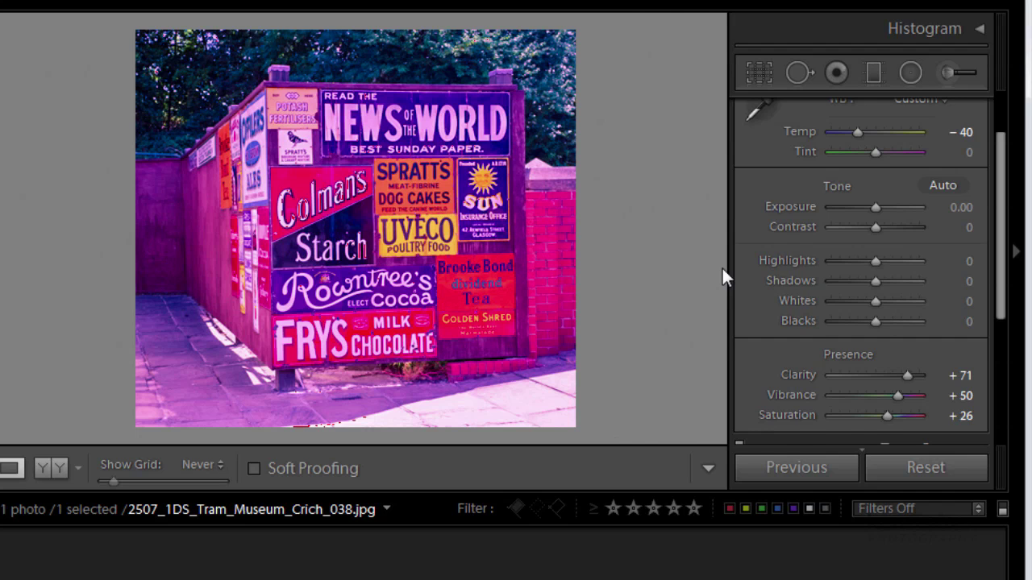
pyautogui.click(916, 469)
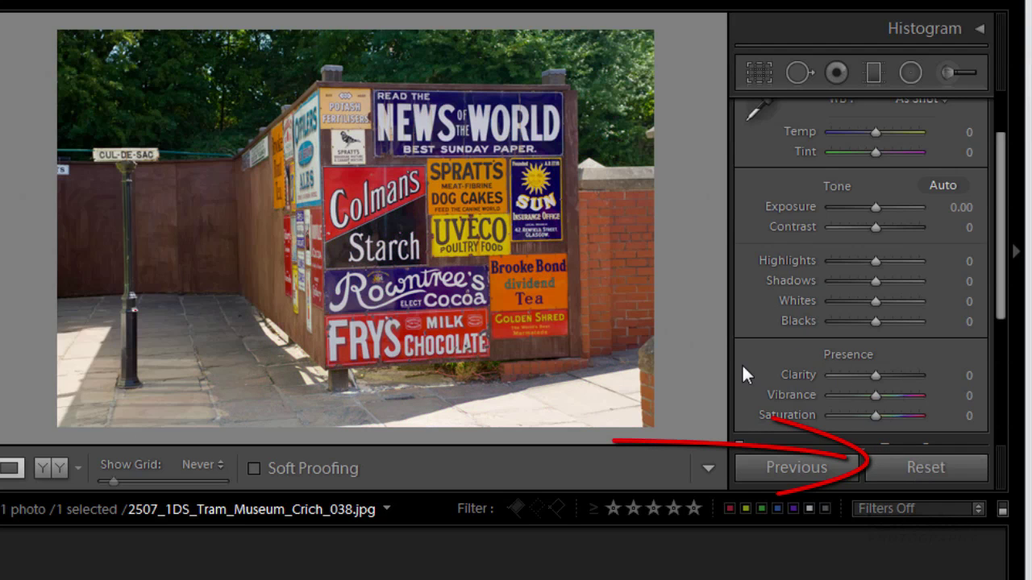